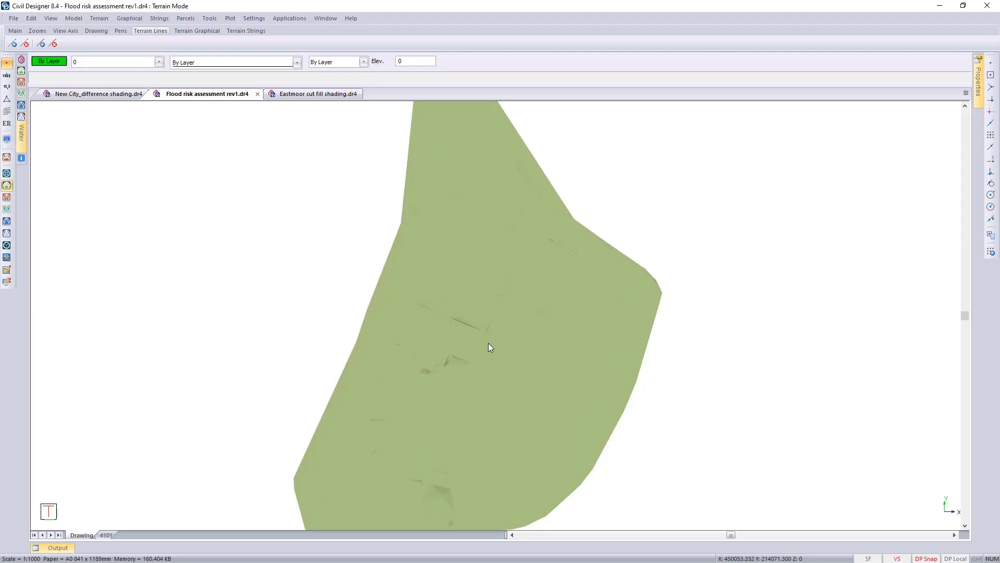
Make the "Footprint of structure" layer visible in the drawing.
scroll(492, 328, "up", 5)
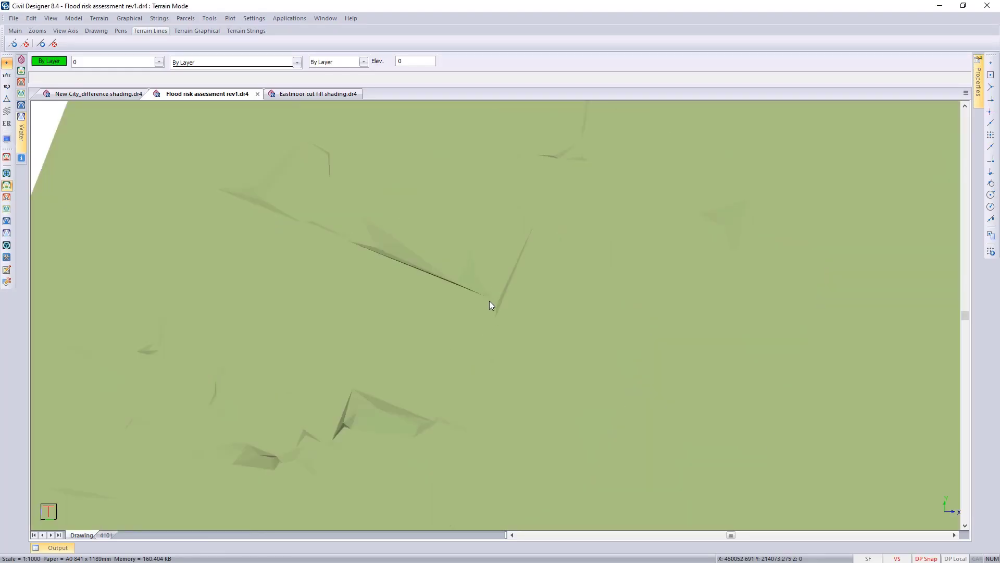
left_click(134, 63)
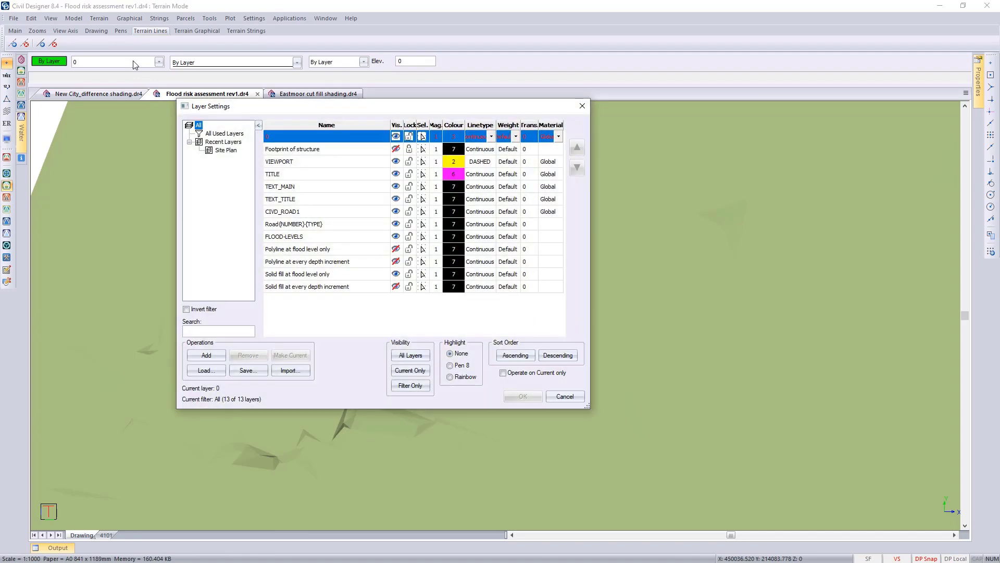
left_click(394, 150)
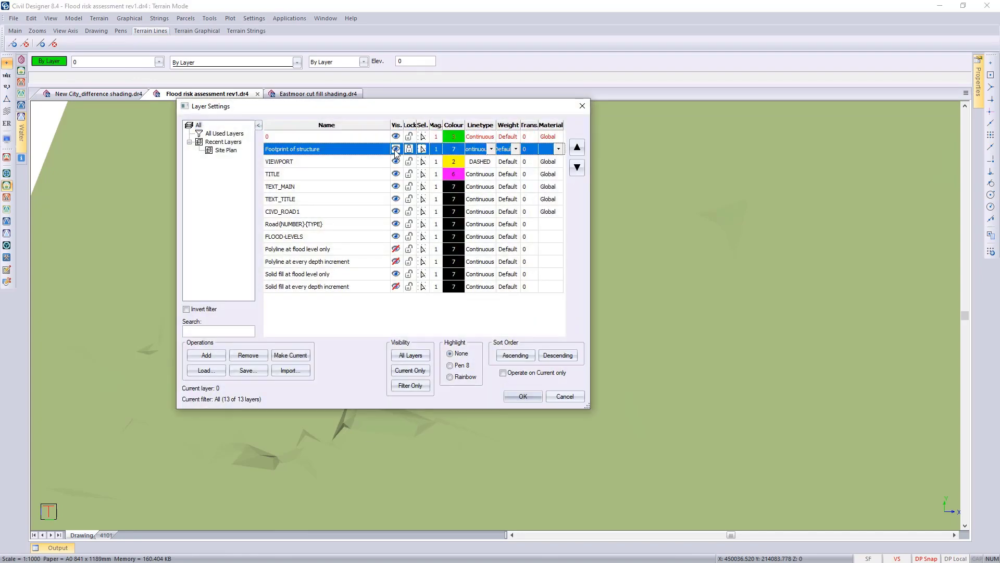
left_click(523, 397)
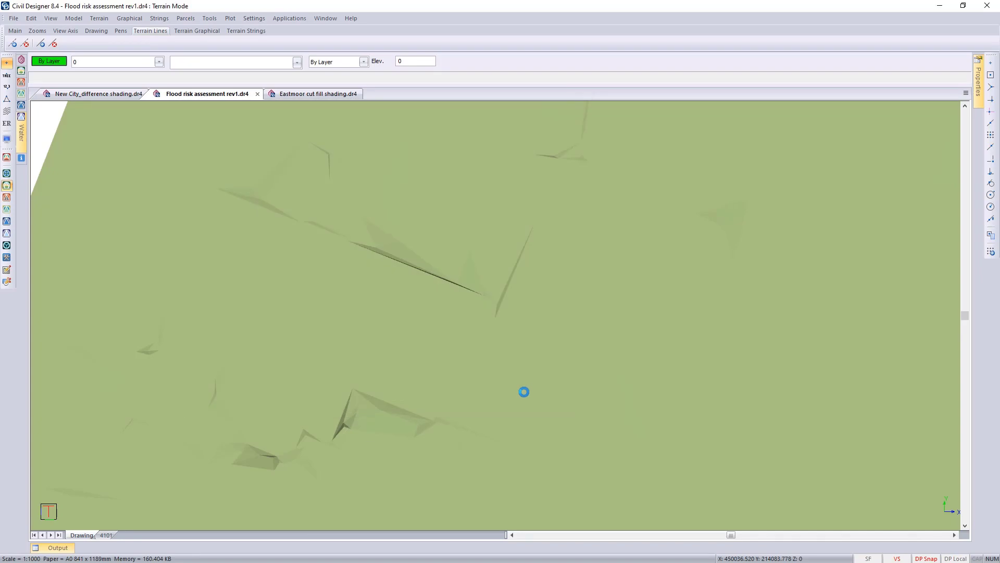
middle_click_drag(480, 331, 479, 377)
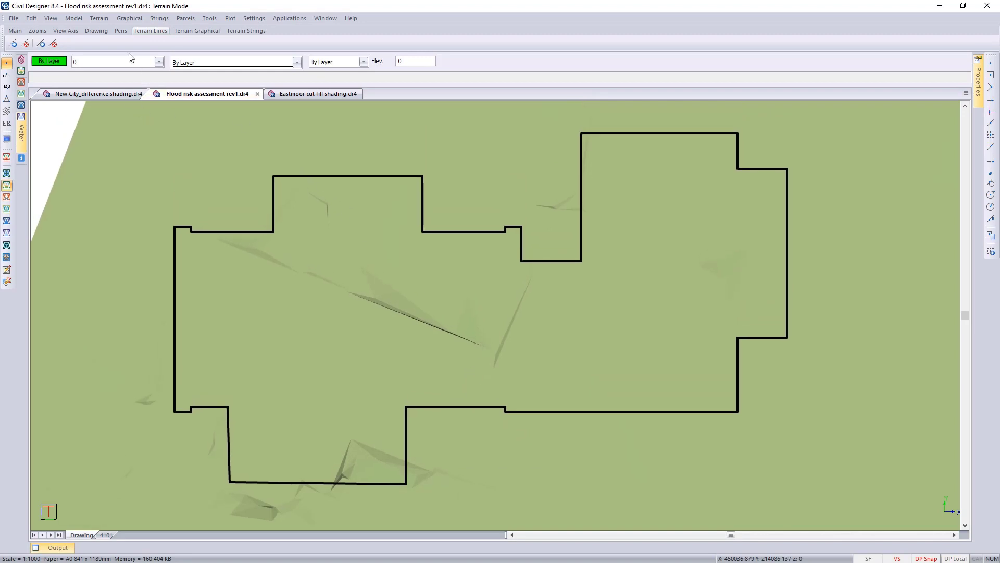
Set the Flood Levels flood level to the surface maximum of Existing topo, 61.480.
left_click(100, 19)
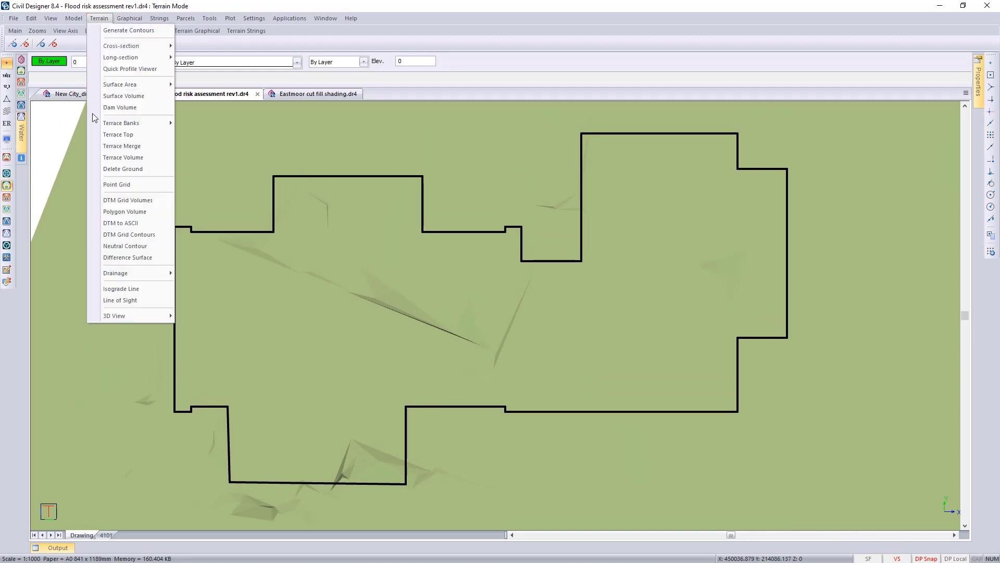
mouse_move(134, 274)
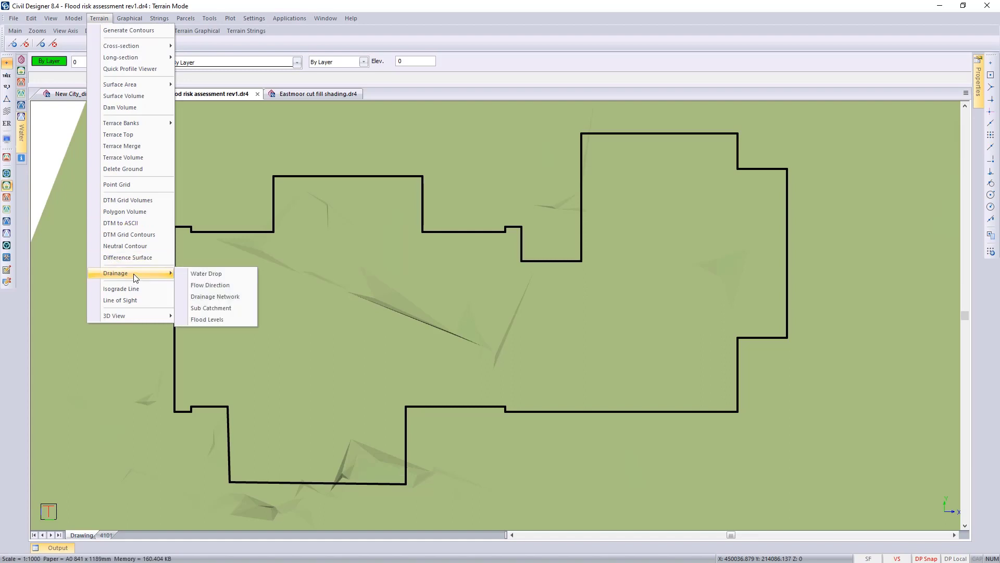
left_click(217, 323)
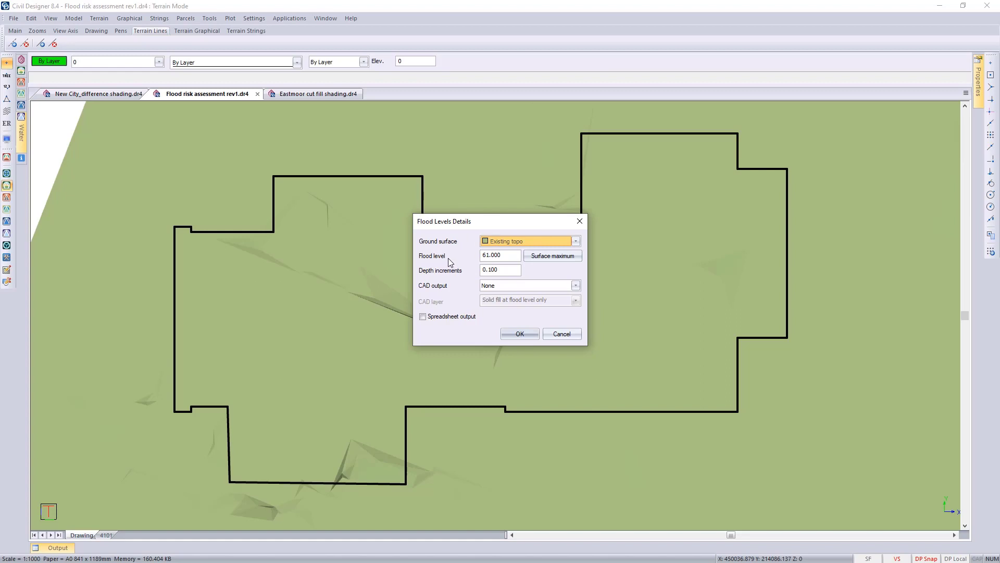
left_click(550, 258)
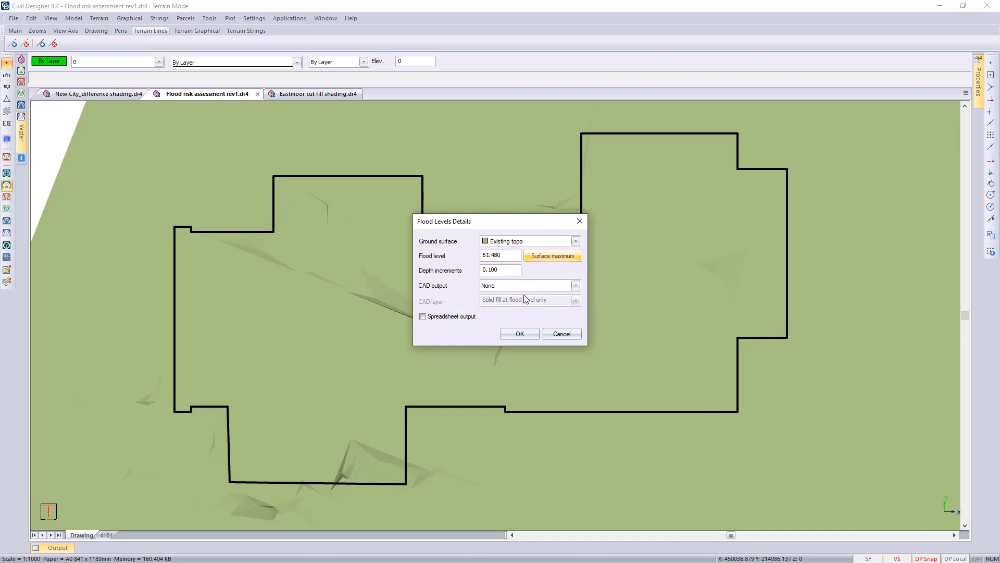
left_click(521, 334)
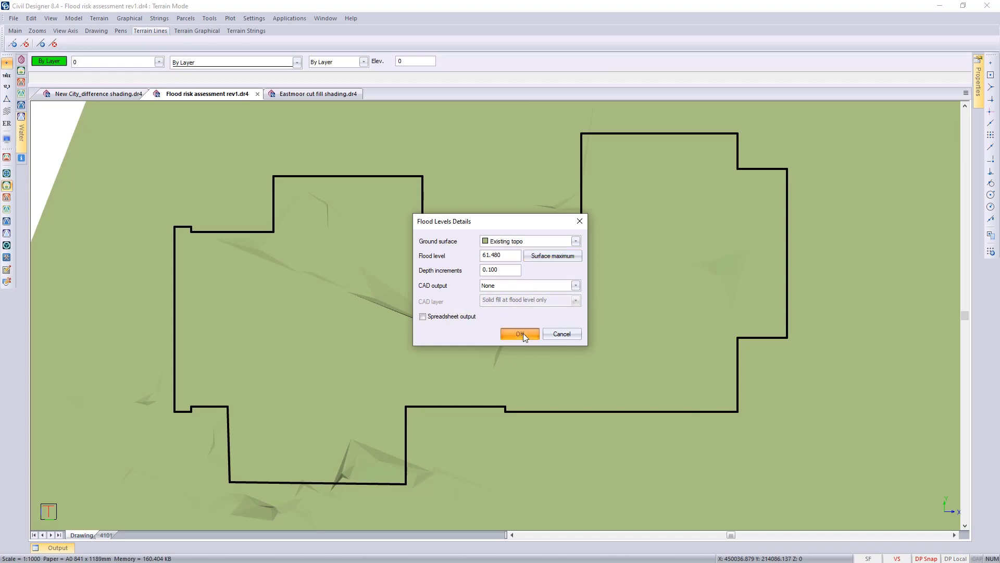
left_click(571, 336)
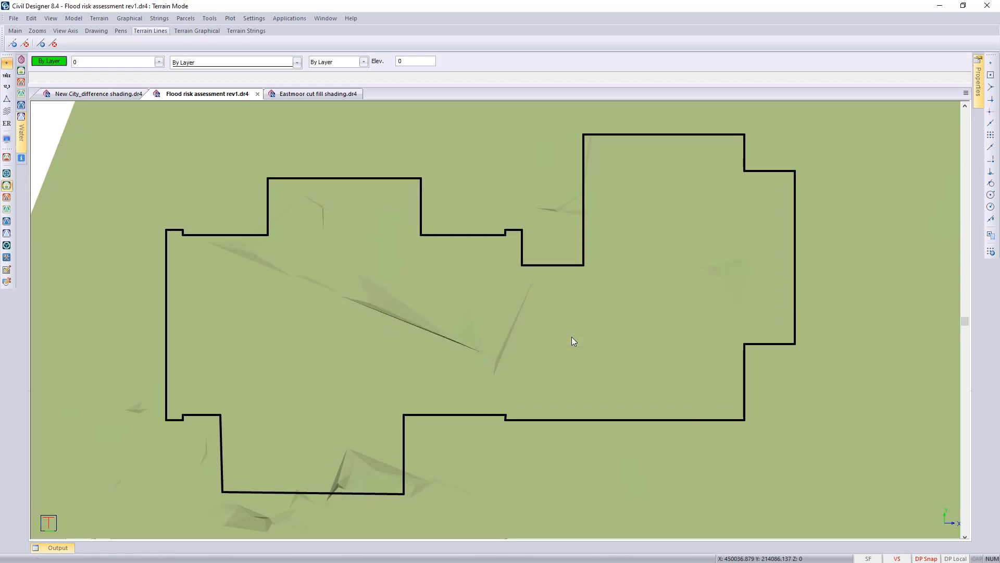
Calculate flood levels on Existing topo at level 61.480 in 0.100 depth increments, without CAD output, and report the results on screen.
left_click(99, 18)
mouse_move(152, 272)
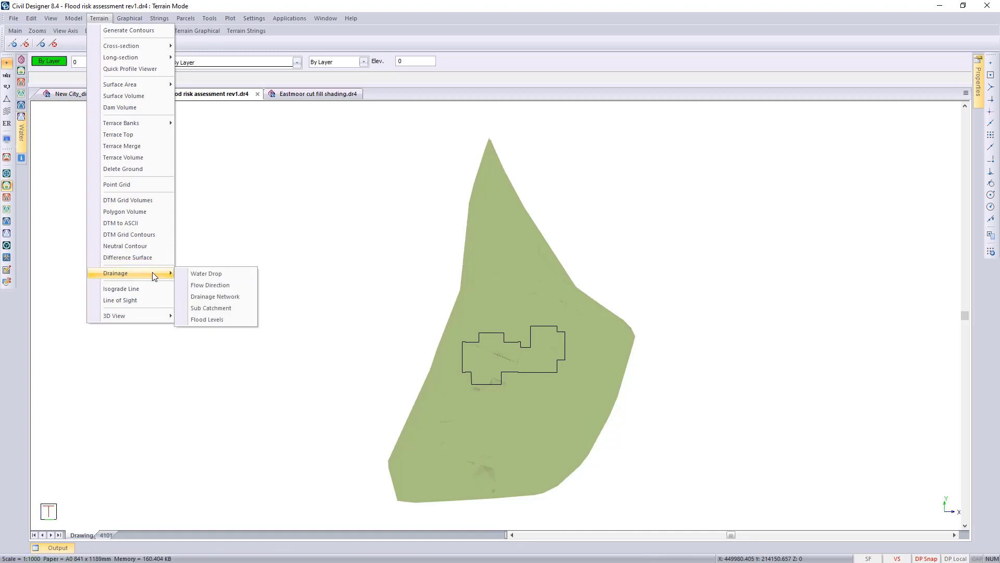
left_click(220, 320)
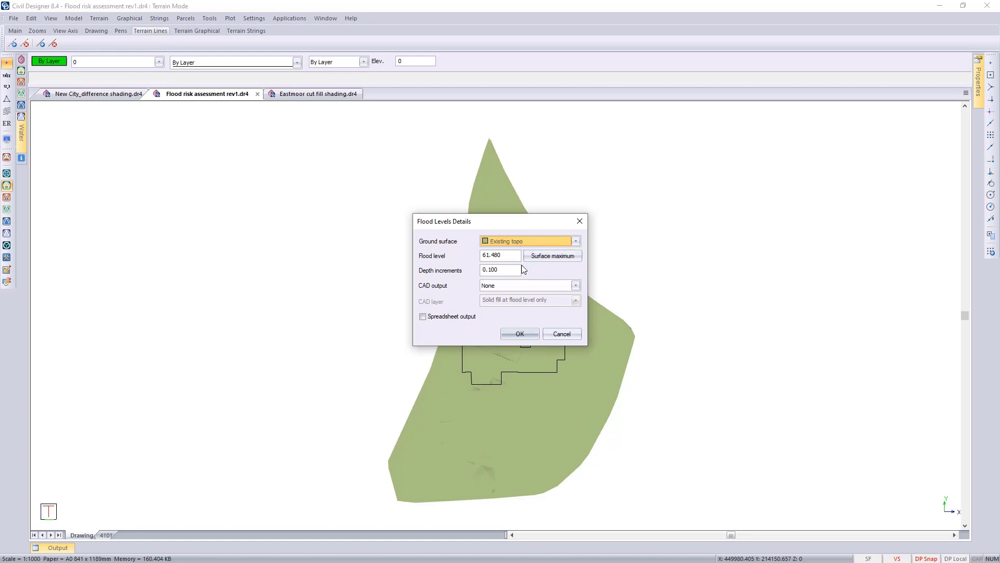
left_click(517, 335)
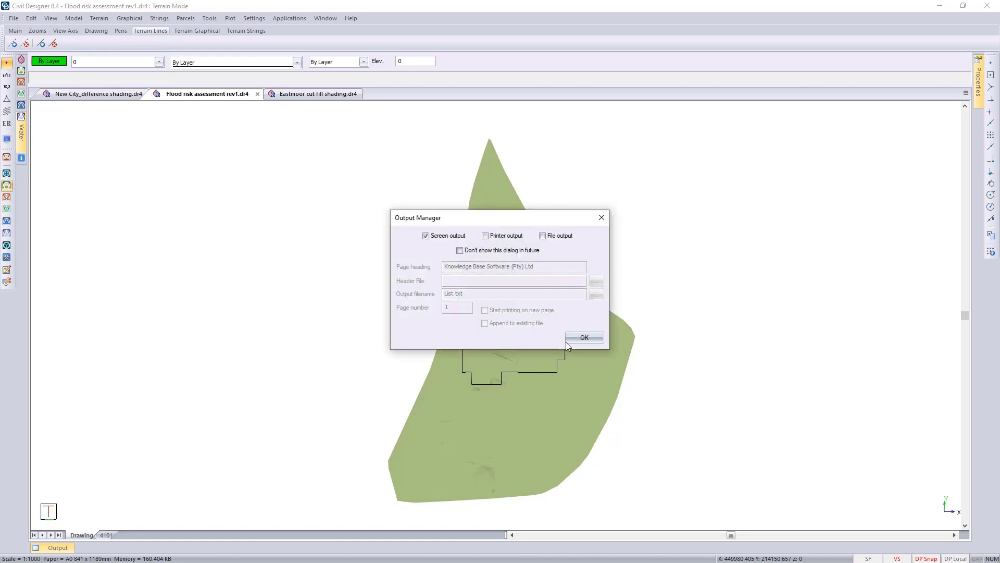
left_click(583, 337)
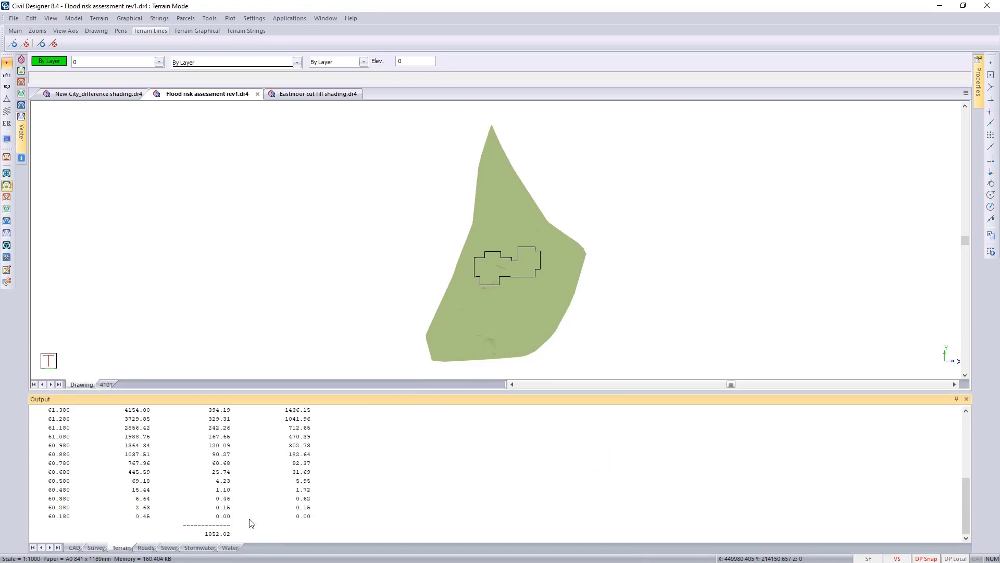
Review the areas and the interval and cumulative volumes listed per level for Existing topo, and collapse the report.
scroll(239, 510, "up", 2)
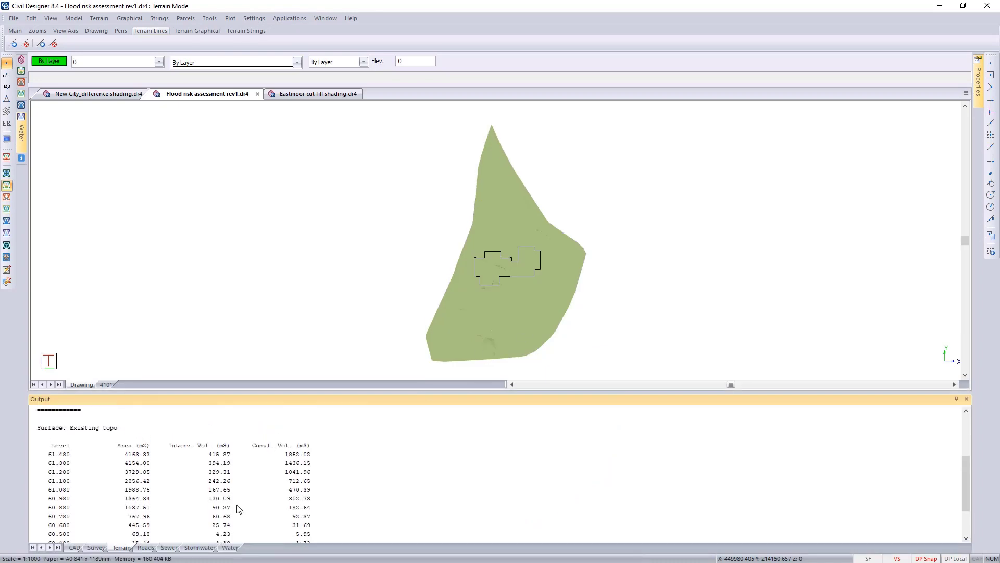
left_click(72, 461)
scroll(221, 482, "down", 1)
scroll(221, 483, "down", 1)
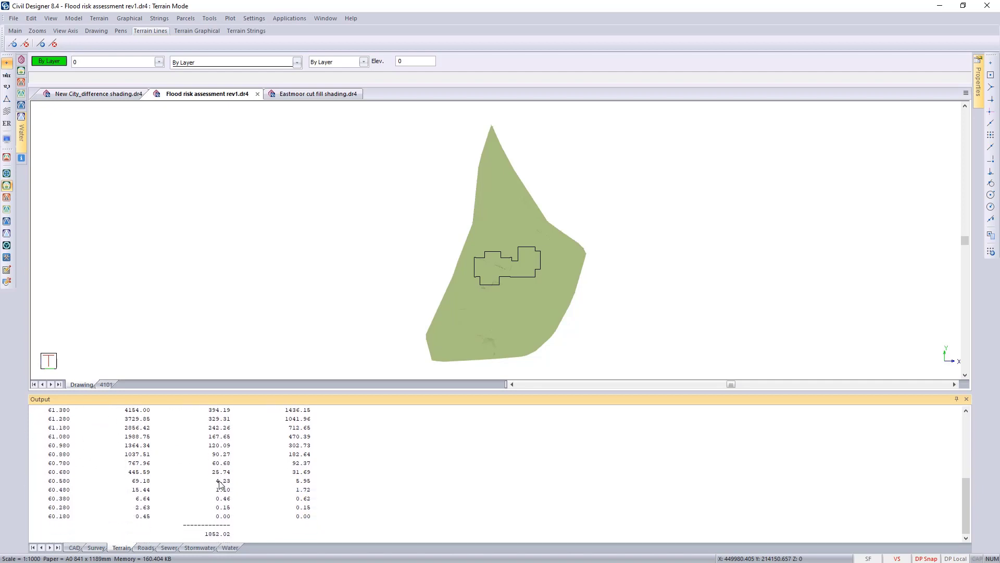
scroll(219, 528, "up", 2)
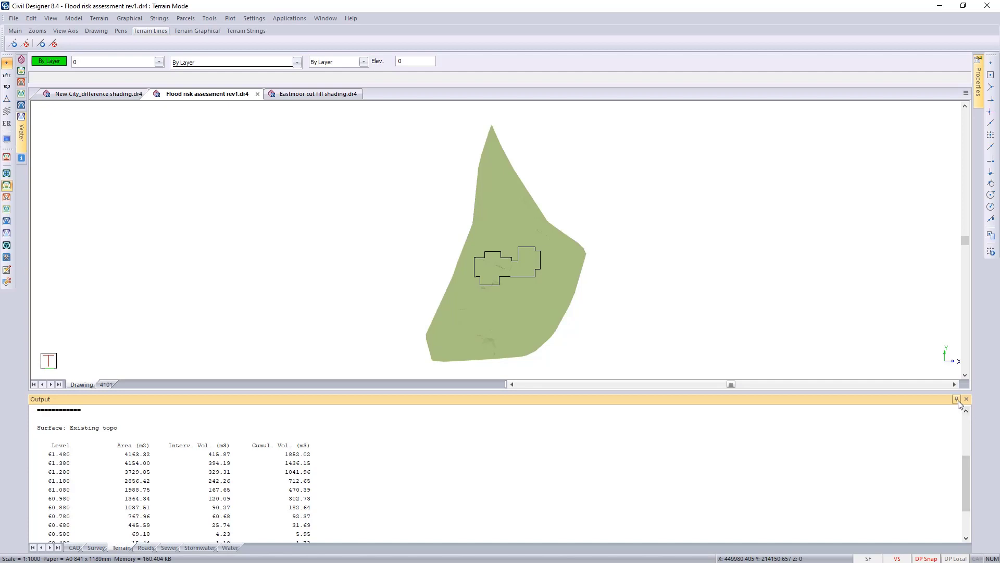
left_click(957, 399)
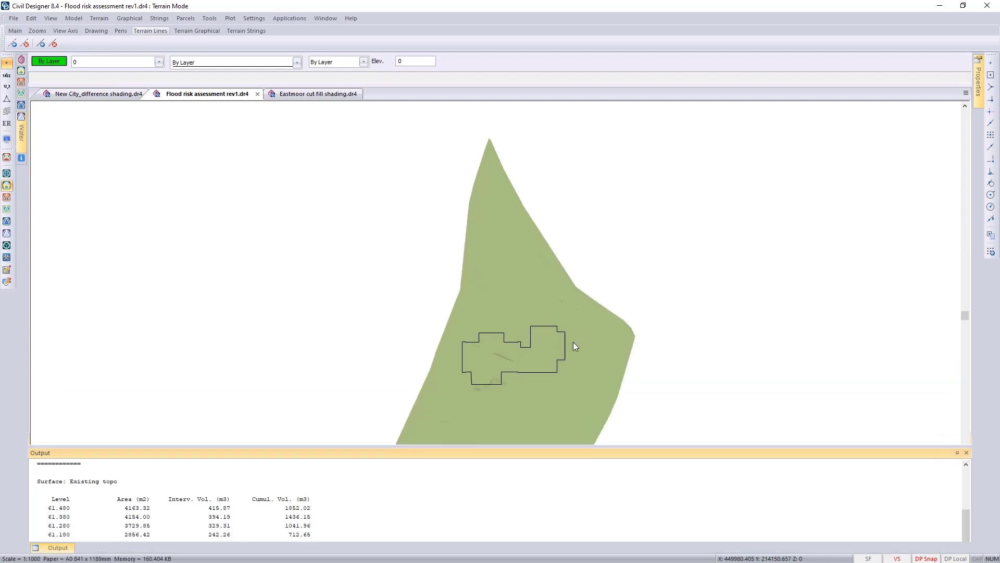
Calculate flood levels on Existing topo at level 61.060 with CAD output set to "Solid fill at flood level only".
left_click(99, 20)
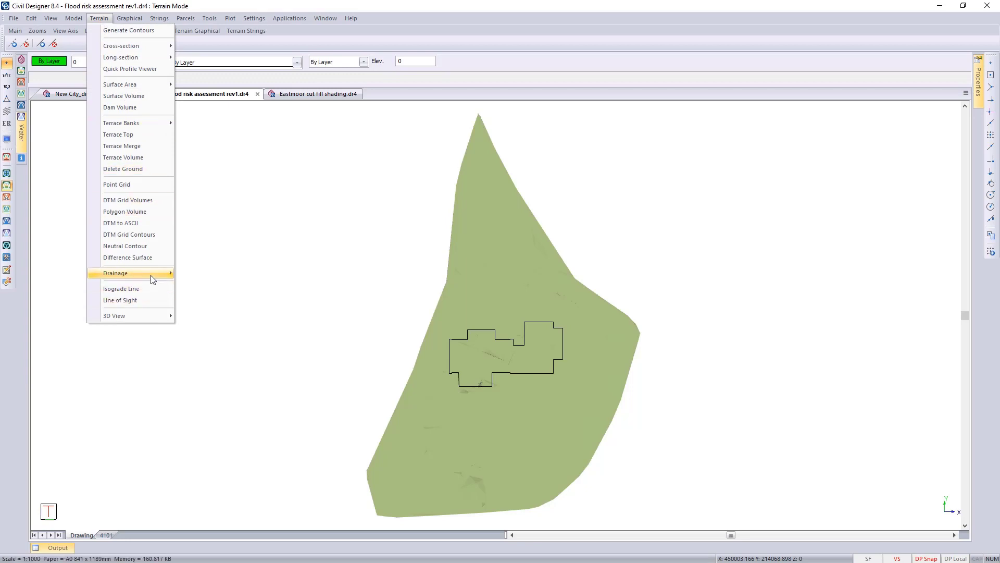
mouse_move(152, 279)
left_click(213, 323)
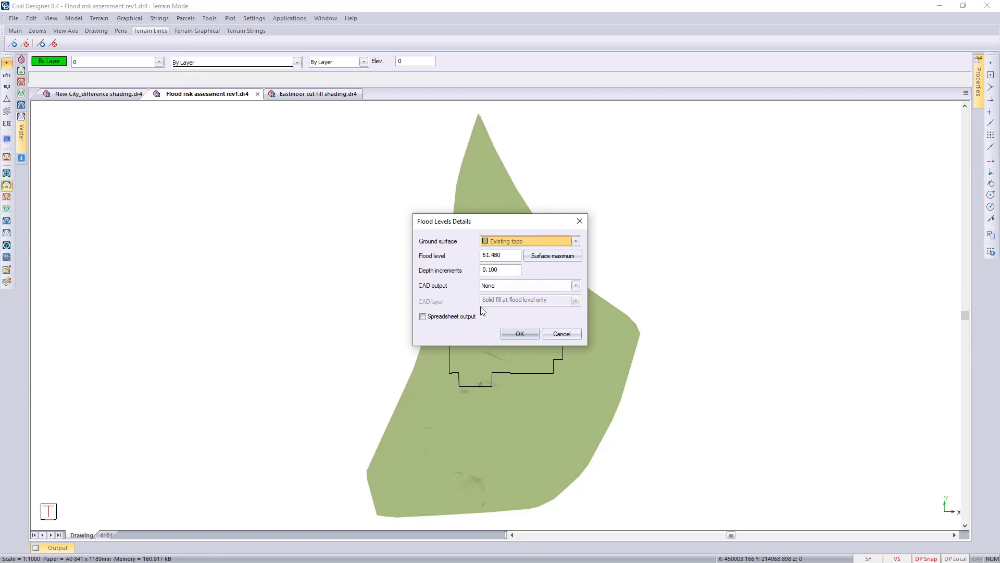
left_click_drag(515, 256, 461, 247)
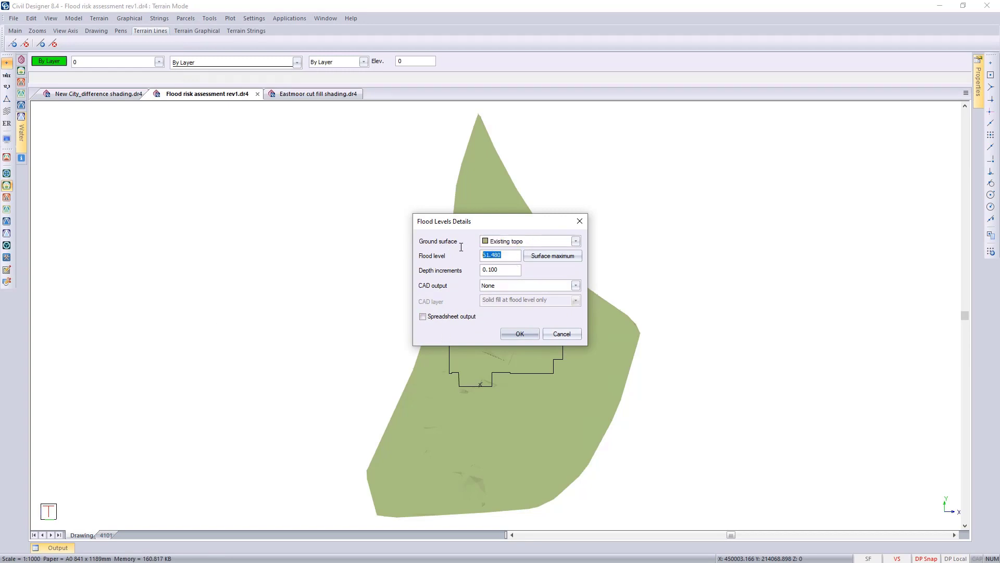
type("61.06")
left_click(575, 286)
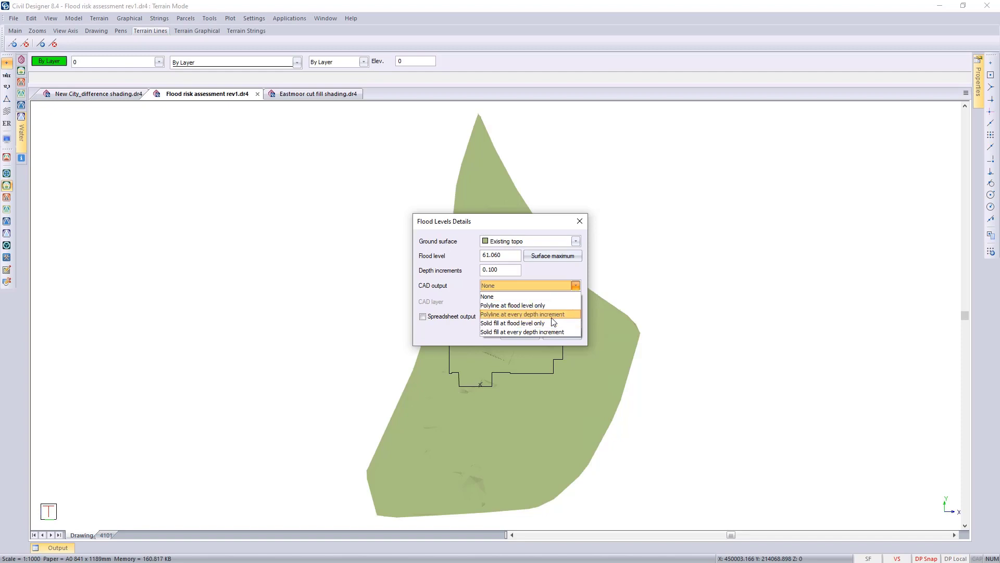
left_click(523, 323)
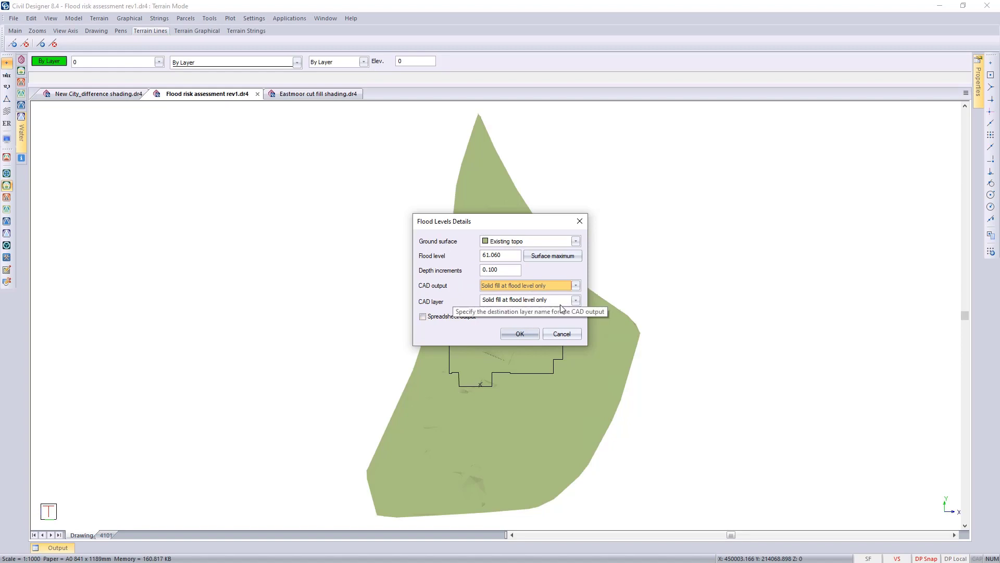
left_click(521, 334)
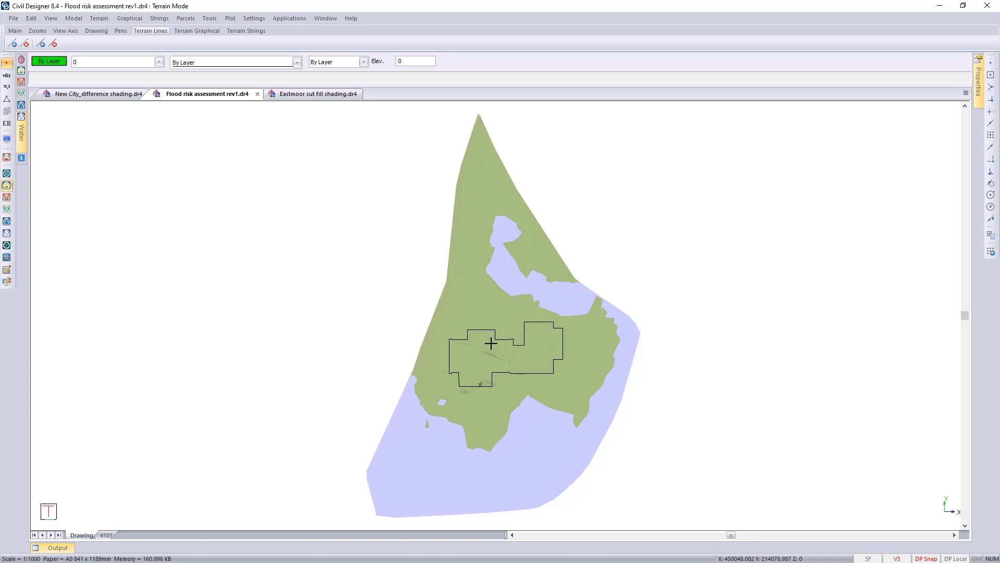
Rerun the Existing topo flood calculation at level 61.5, clearing the existing contents of the "Solid fill at flood level only" layer.
left_click(96, 21)
mouse_move(166, 277)
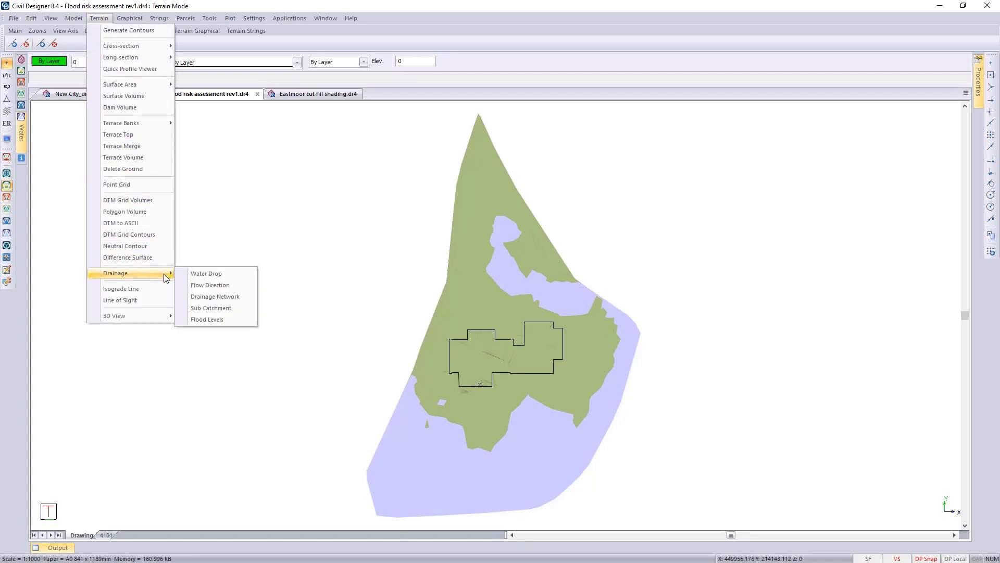
left_click(217, 326)
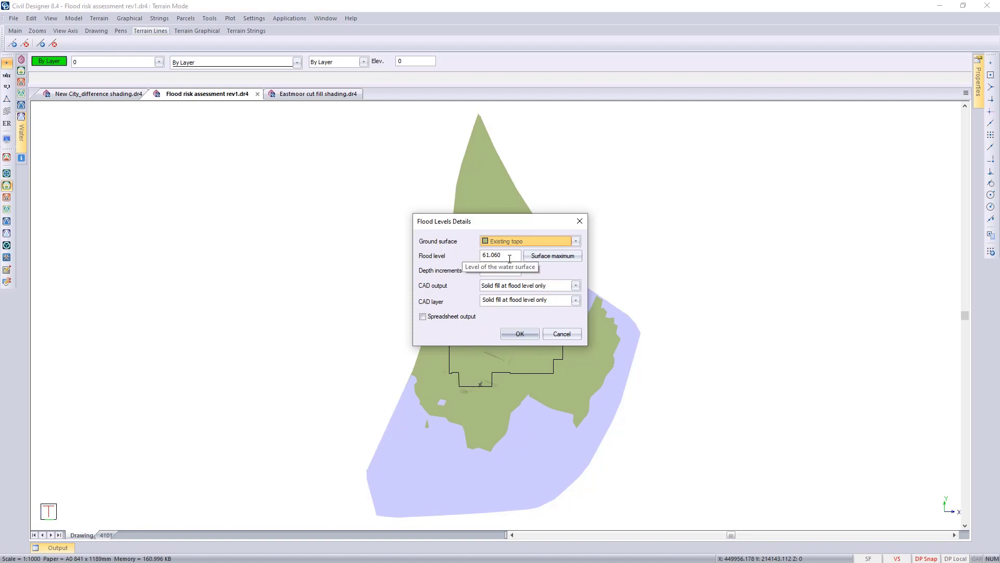
left_click_drag(492, 255, 509, 257)
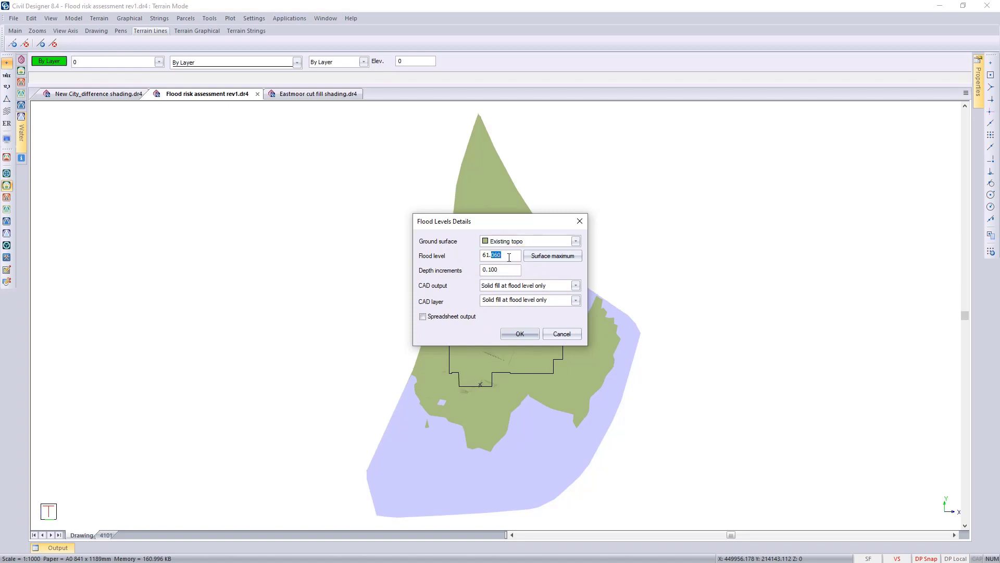
type("5")
left_click(521, 332)
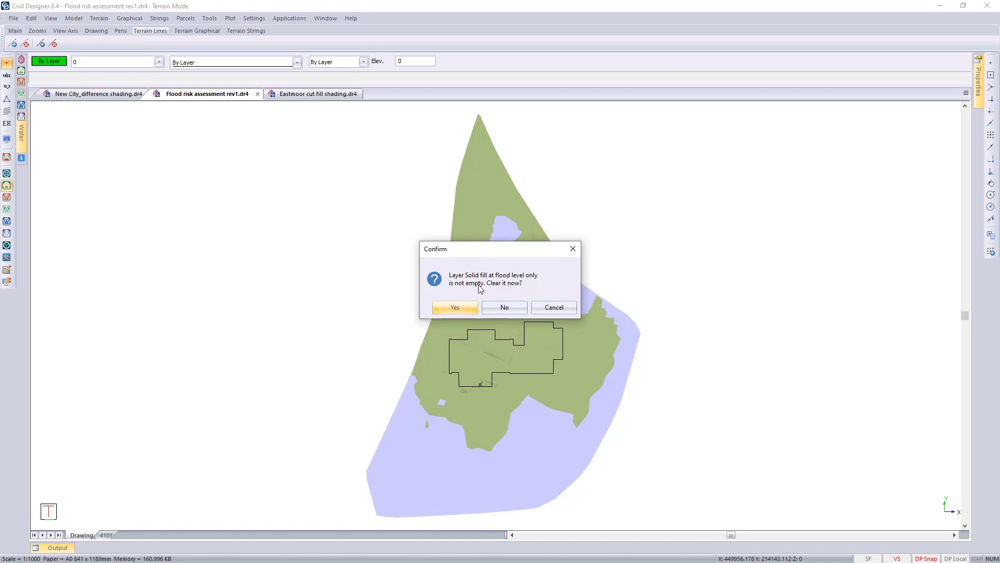
left_click(456, 307)
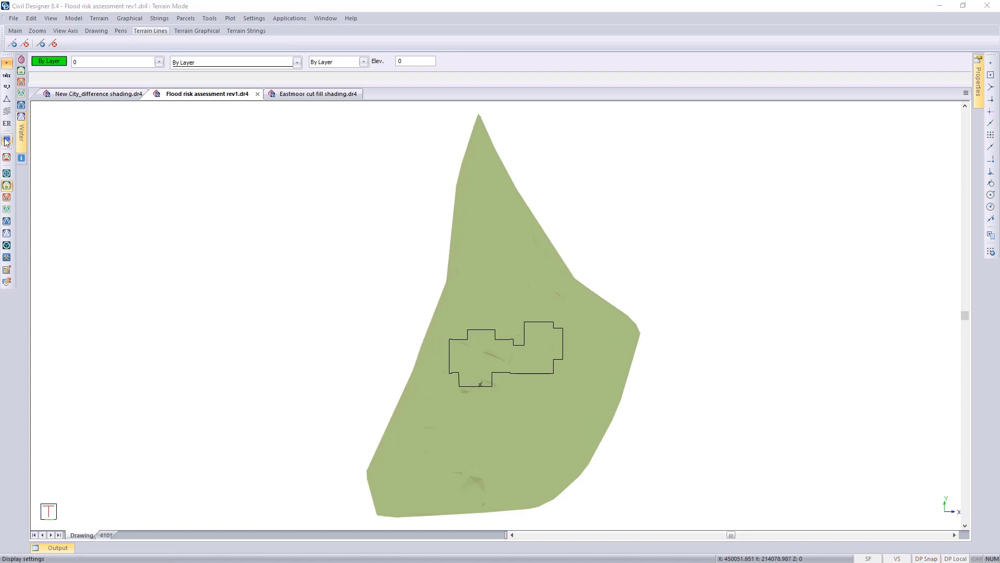
Hide the Existing topo surface with its lines and shading, and display Proposed as an active surface with lines and shading.
left_click(7, 137)
left_click(605, 174)
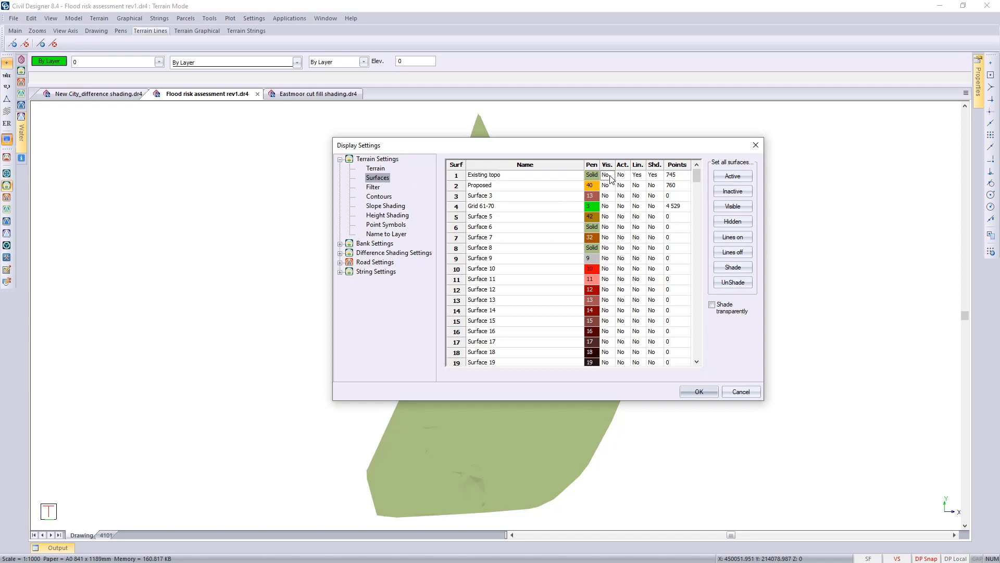
left_click(636, 175)
left_click(652, 175)
left_click(621, 185)
left_click(636, 185)
left_click(652, 185)
left_click(699, 390)
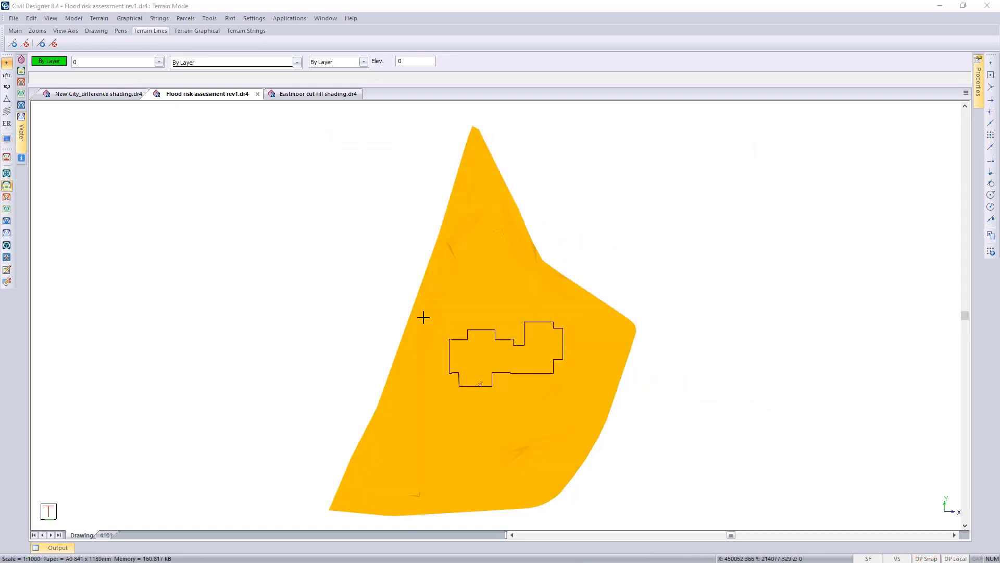
Calculate flood levels on the Proposed surface at level 61.06 with CAD output "Solid fill at flood level only".
left_click(95, 18)
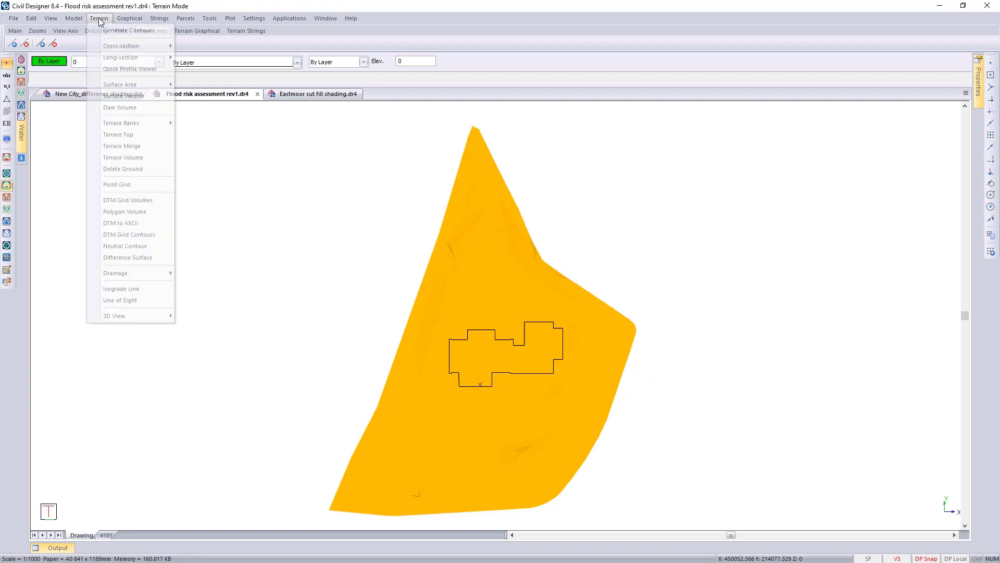
mouse_move(167, 273)
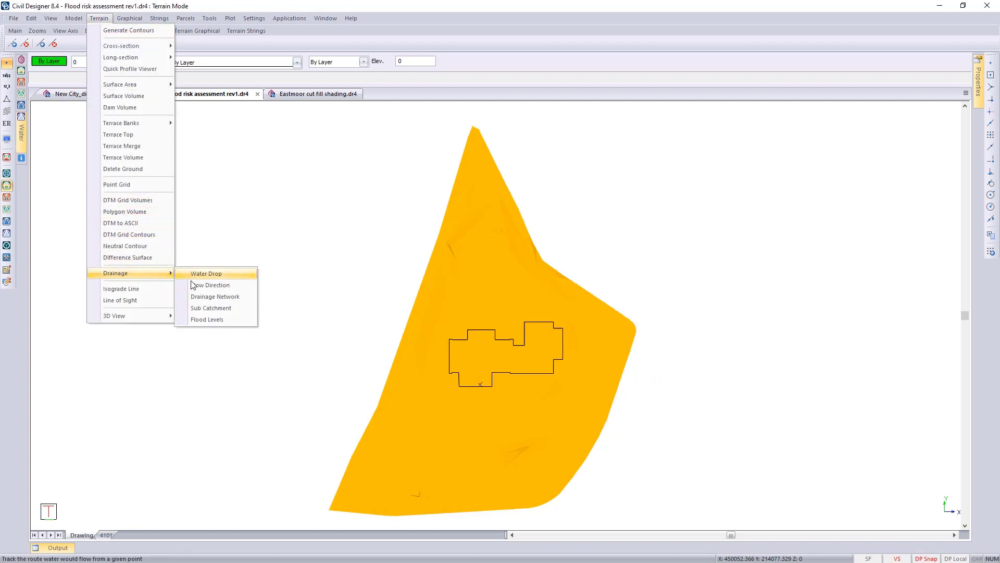
left_click(224, 323)
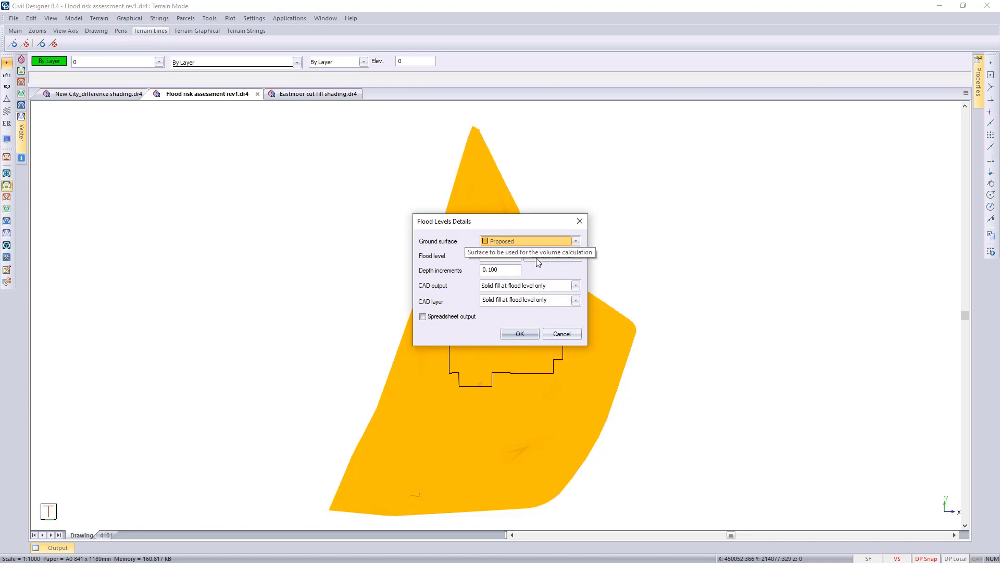
left_click_drag(511, 256, 457, 251)
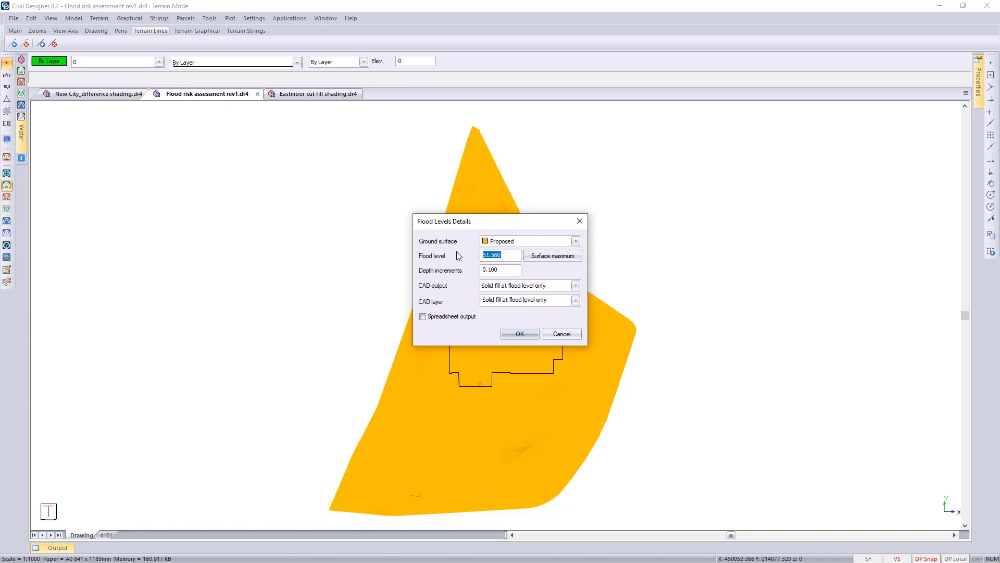
type("61.06")
left_click(521, 334)
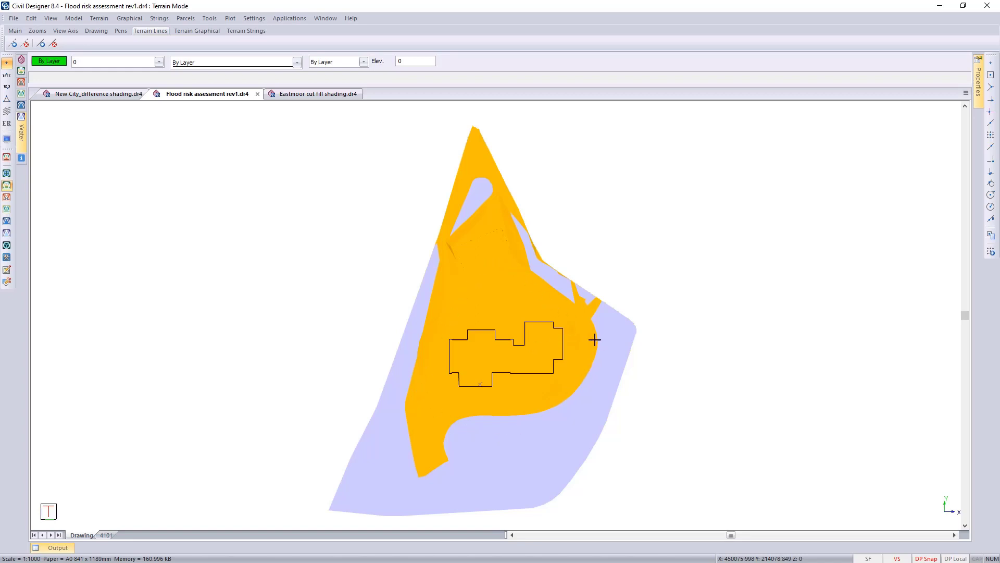
Rerun the Proposed flood calculation at level 61.56, clearing the existing contents of the "Solid fill at flood level only" layer.
left_click(597, 308)
left_click(502, 301)
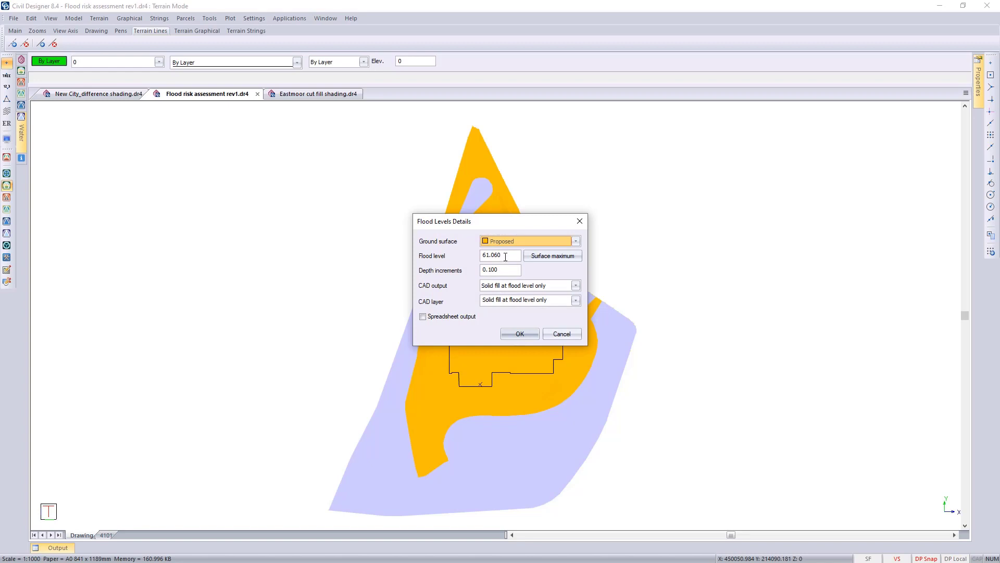
left_click_drag(492, 256, 534, 281)
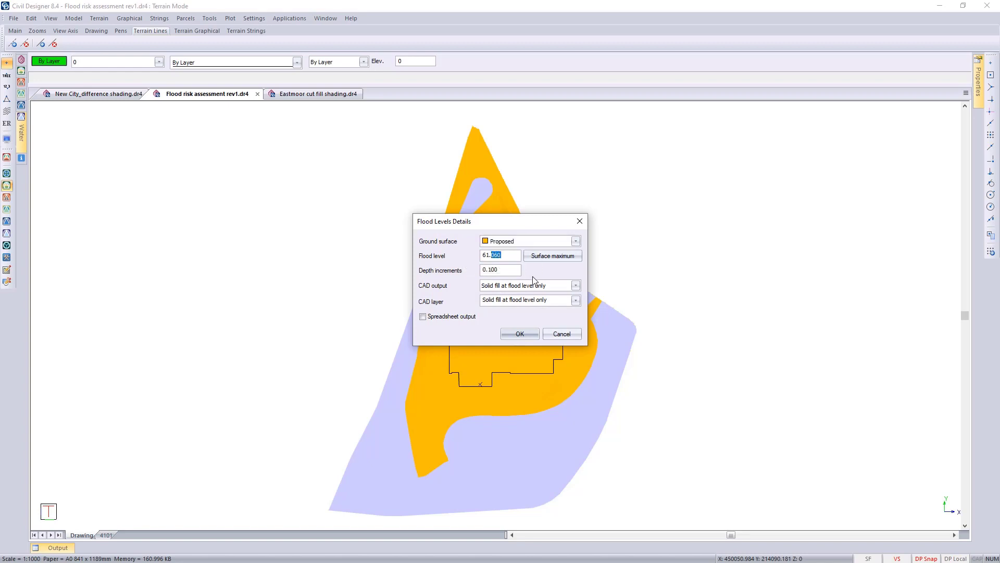
type("56")
left_click(515, 271)
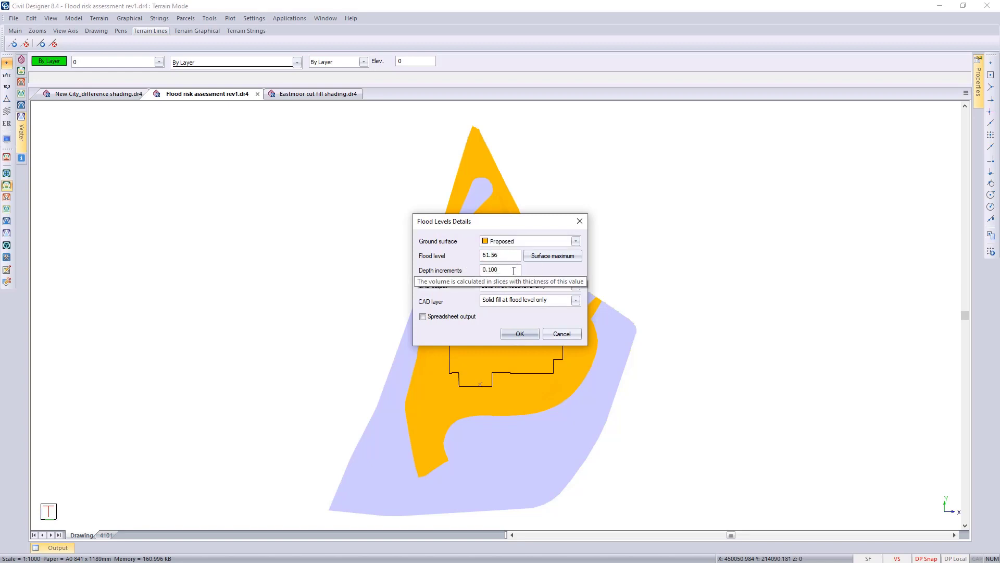
left_click(519, 333)
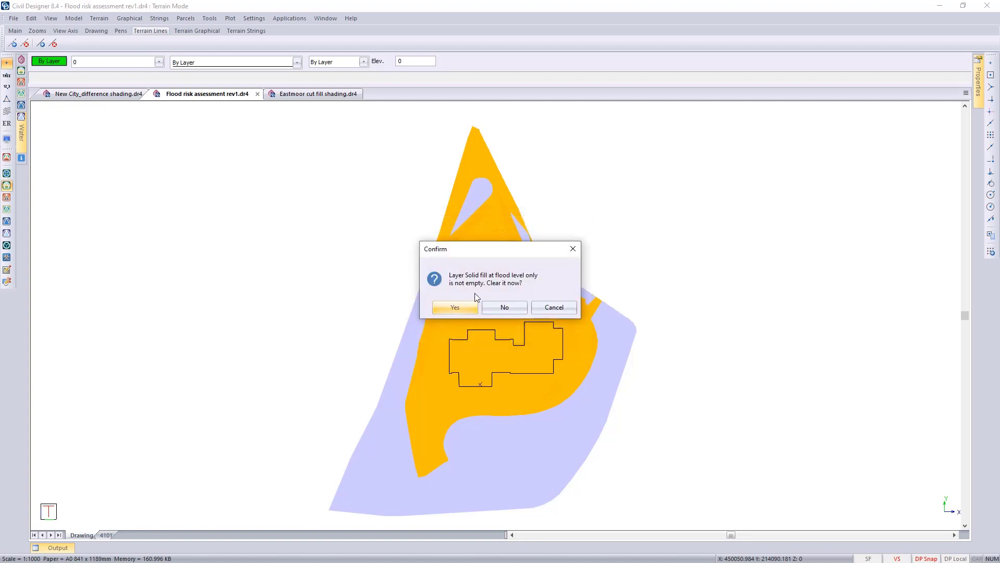
left_click(464, 307)
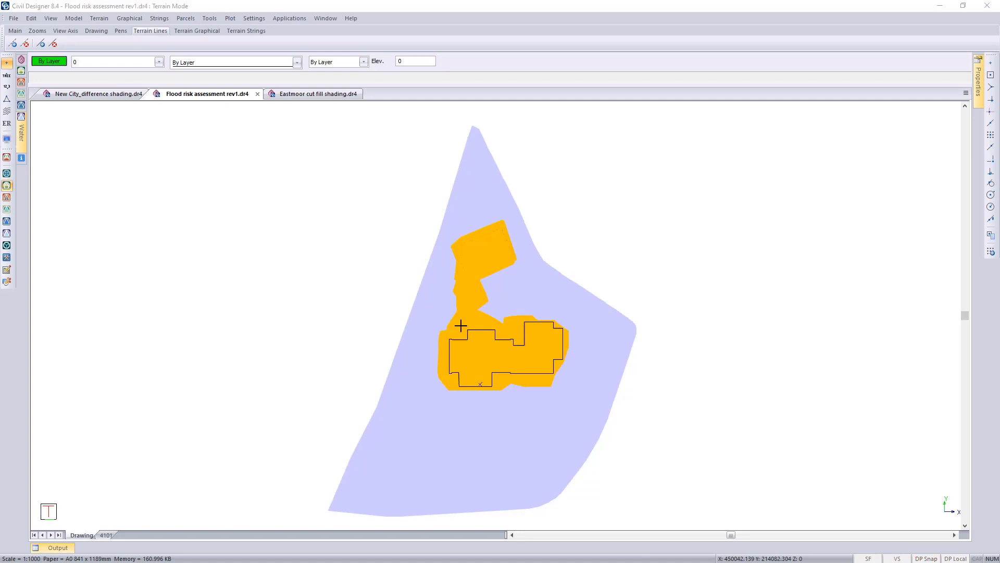
scroll(542, 328, "up", 2)
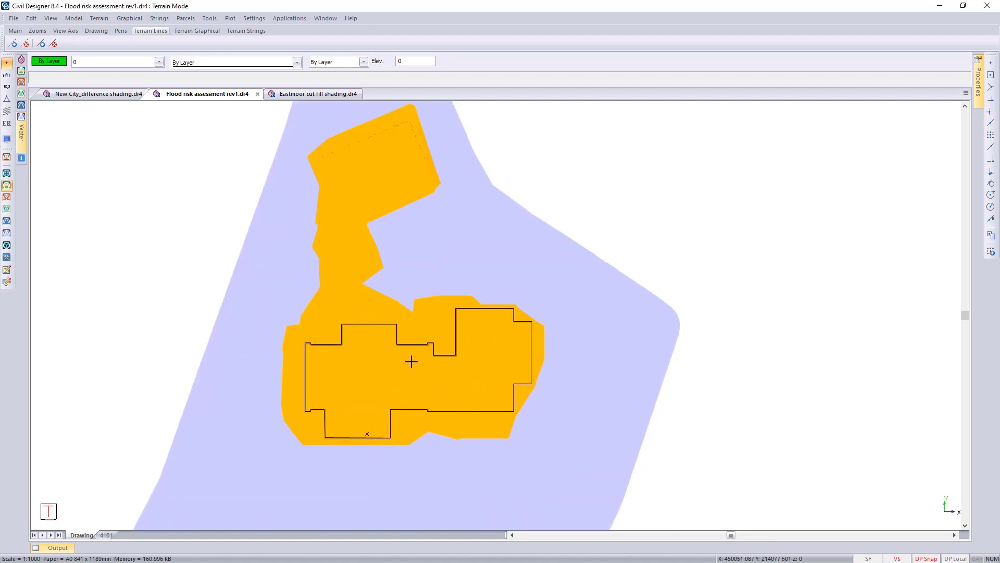
scroll(394, 354, "down", 2)
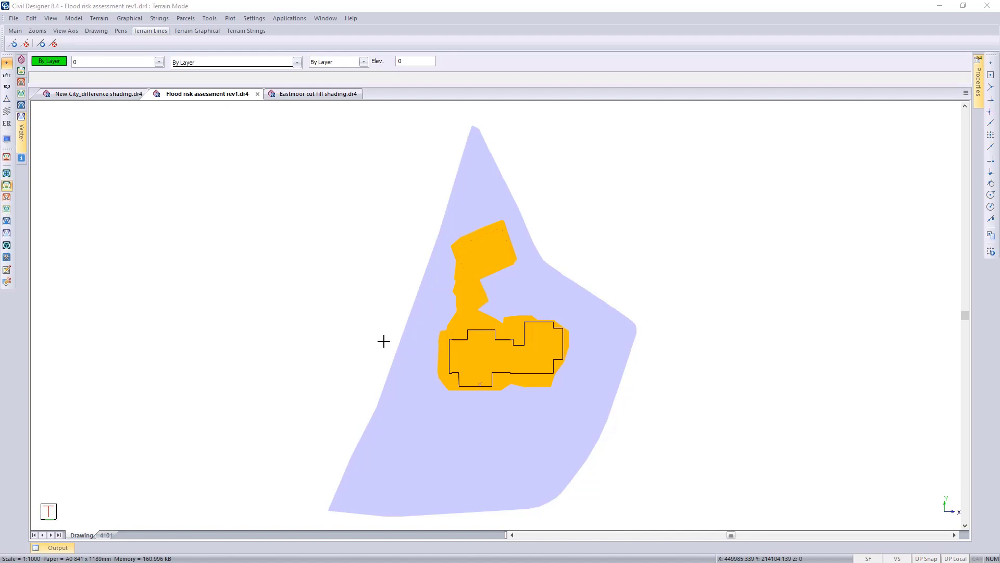
Keep the layer list permanently displayed and hide the "Solid fill at flood level only" layer.
left_click(23, 63)
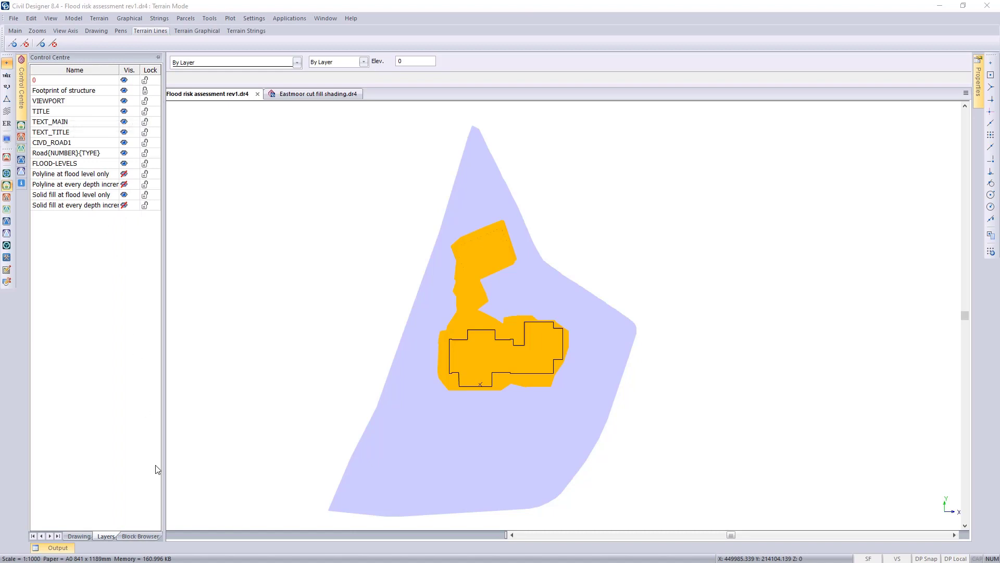
left_click(109, 534)
left_click(158, 58)
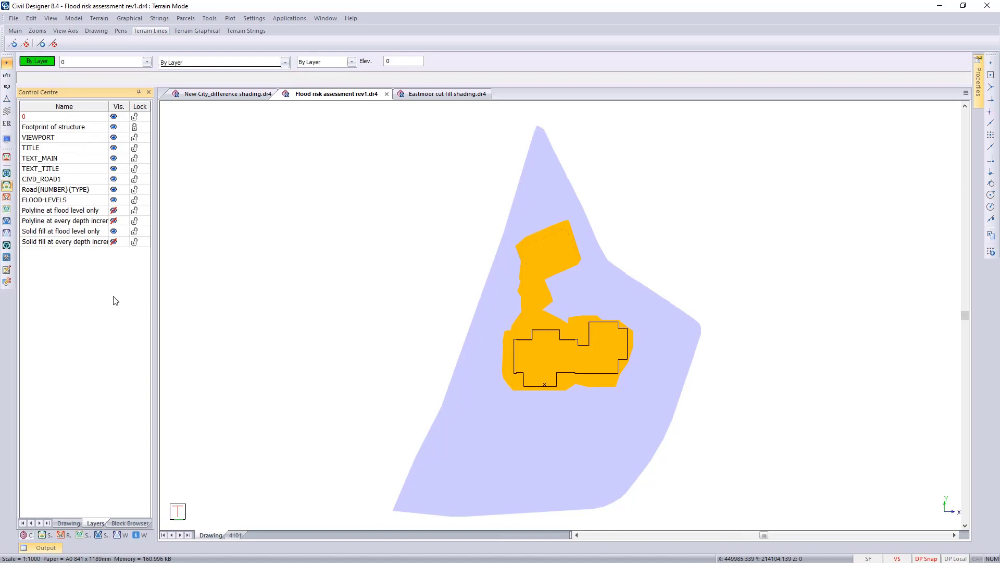
left_click(113, 231)
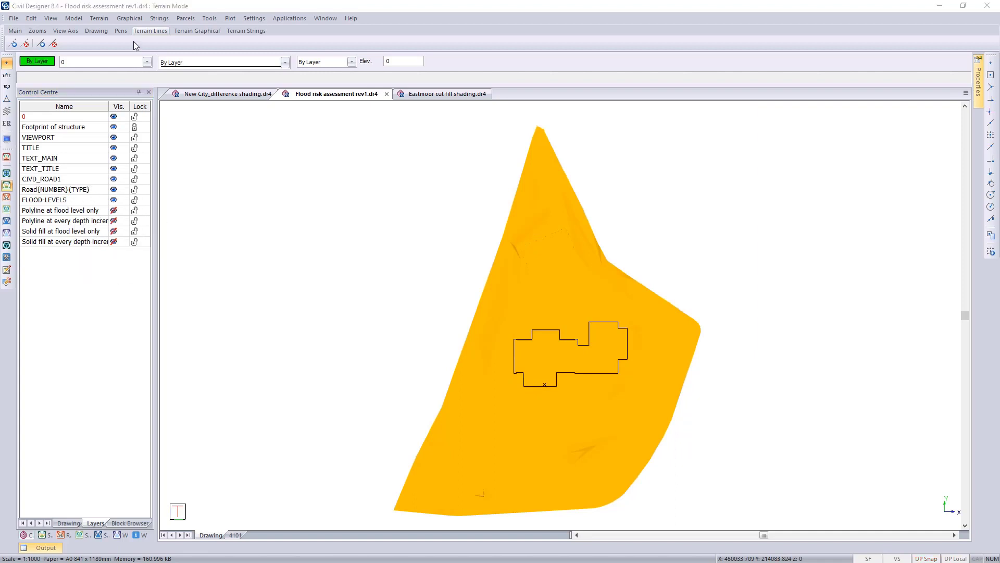
Calculate Proposed flood levels at 61.060, setting both CAD output and layer to "Polyline at flood level only", and make that layer visible.
left_click(99, 19)
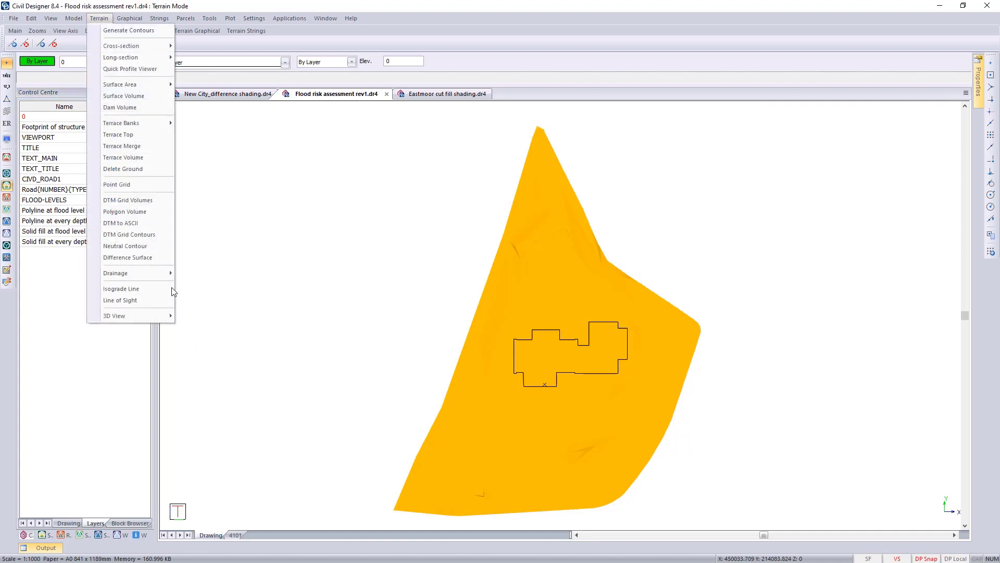
mouse_move(161, 272)
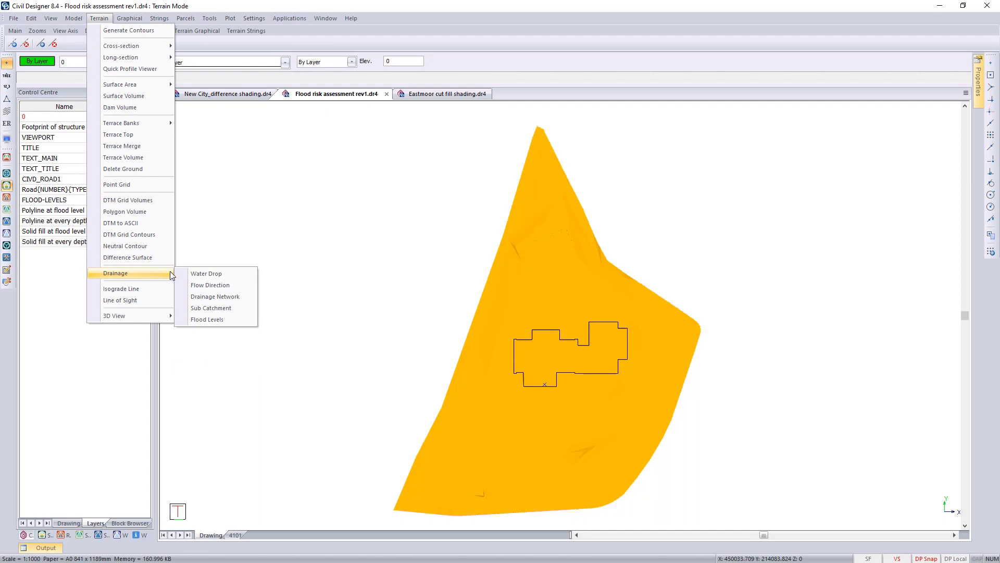
left_click(213, 320)
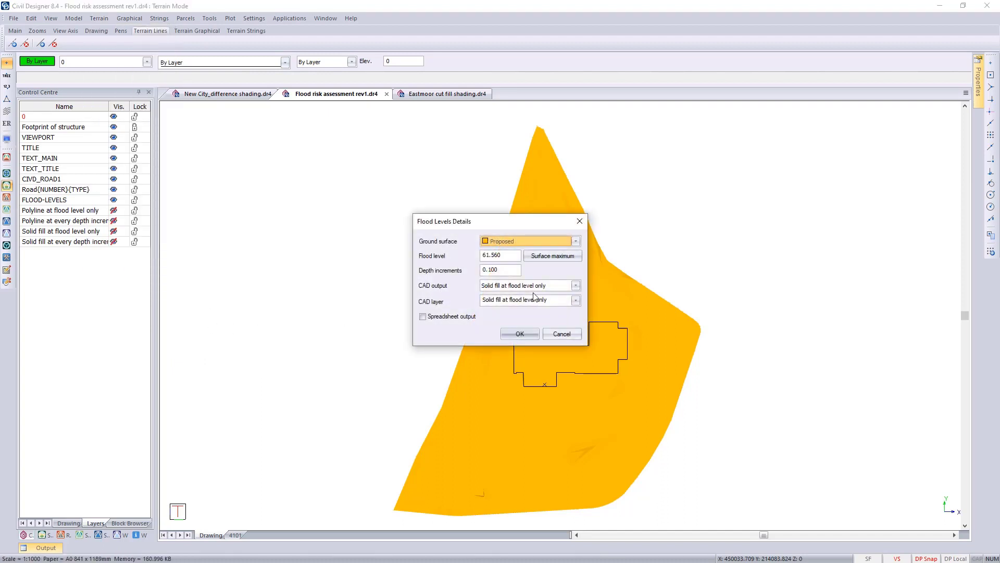
key("Tab")
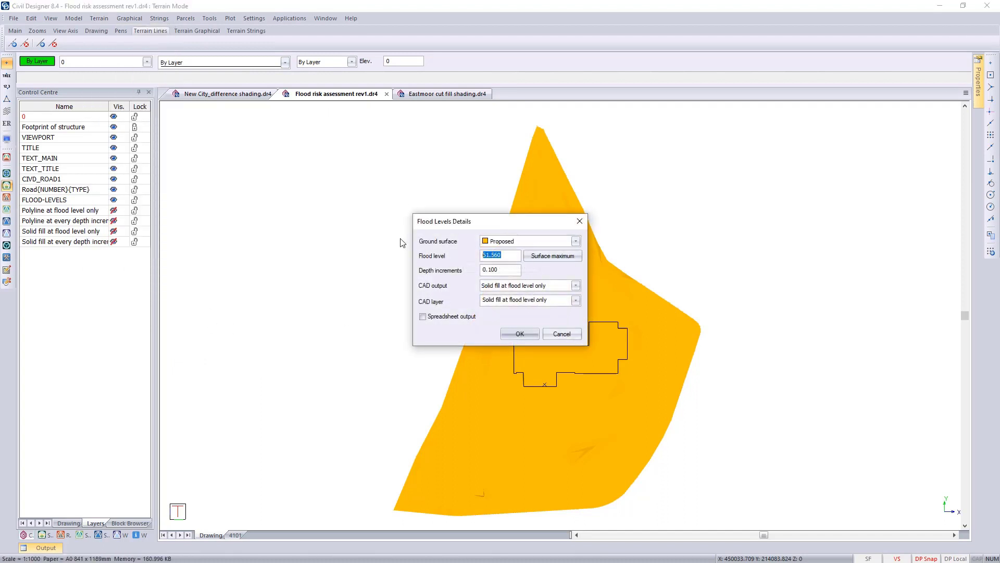
type("6")
left_click(575, 286)
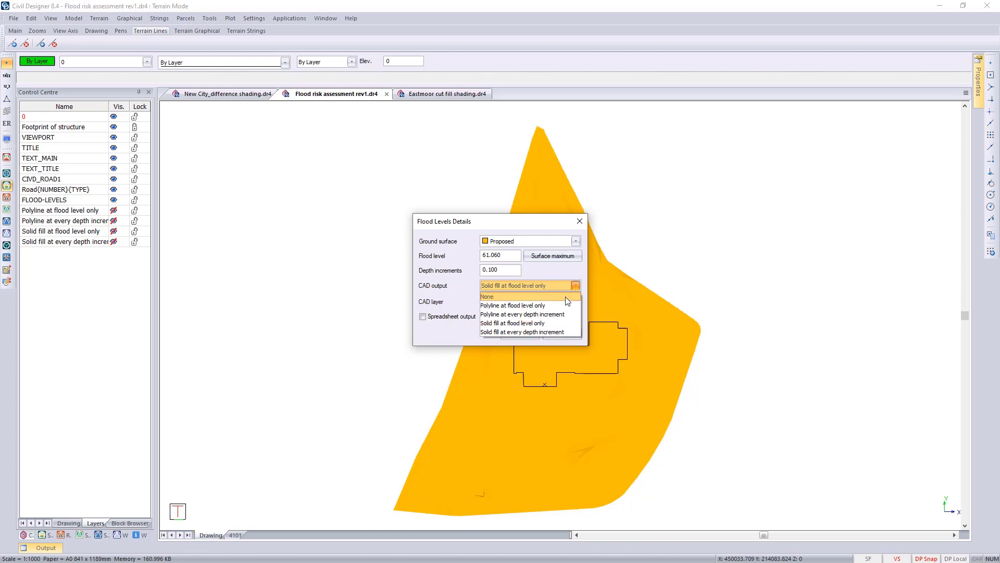
left_click(552, 305)
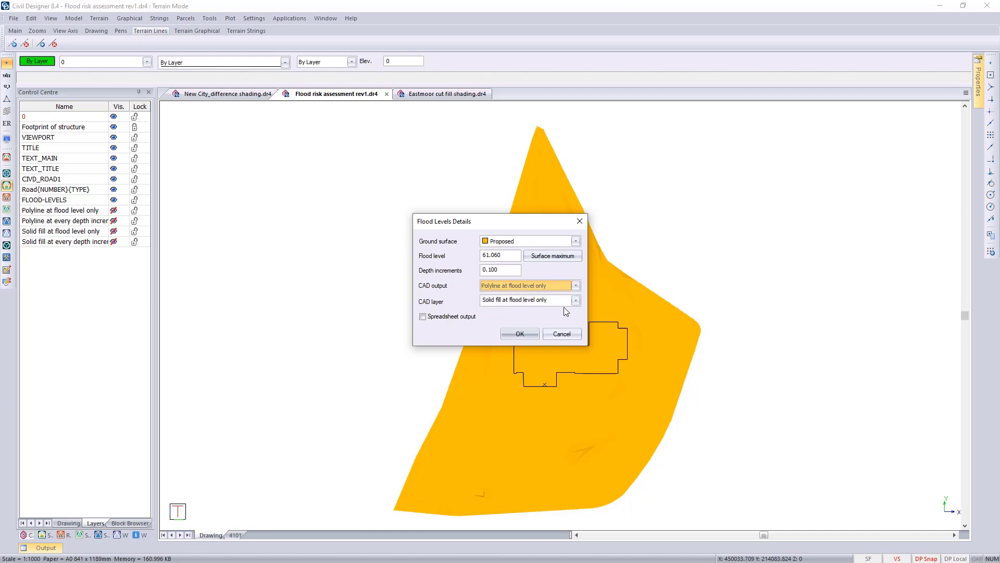
left_click(569, 301)
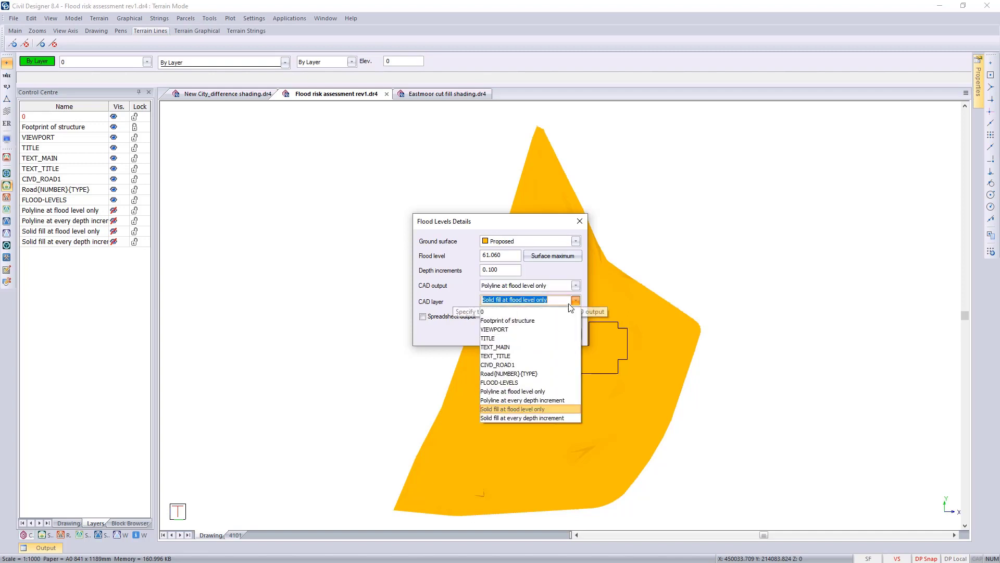
left_click(542, 393)
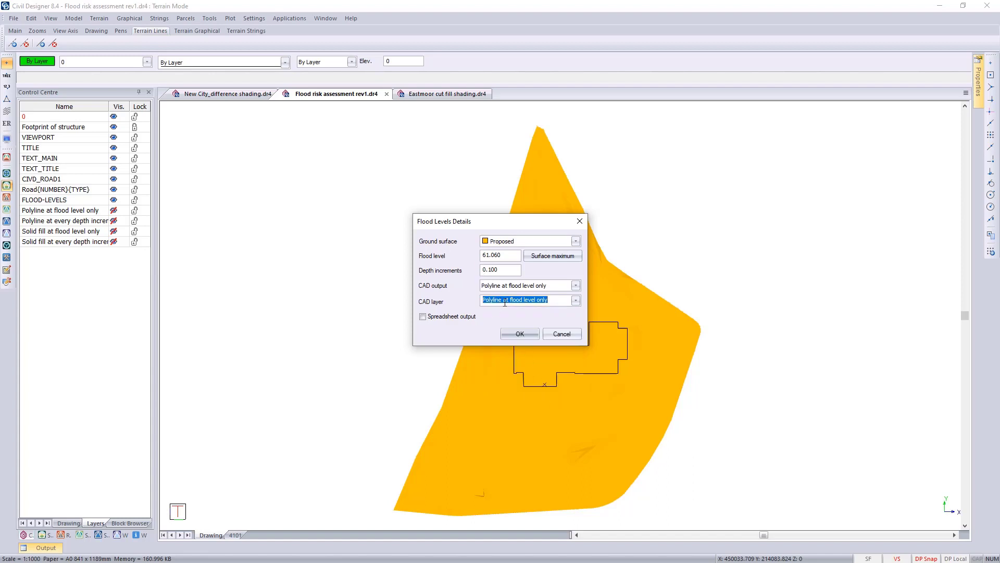
left_click(519, 333)
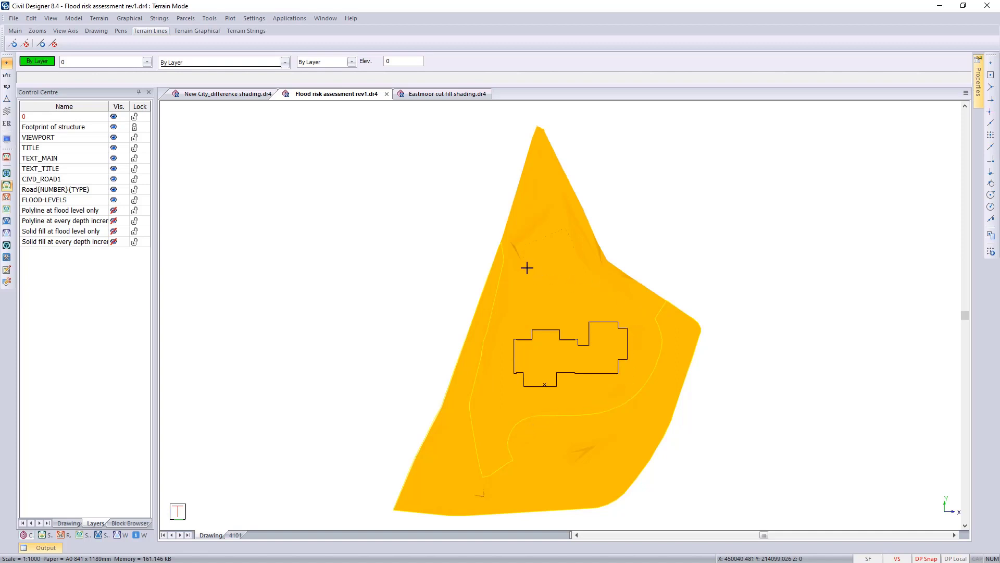
left_click(114, 212)
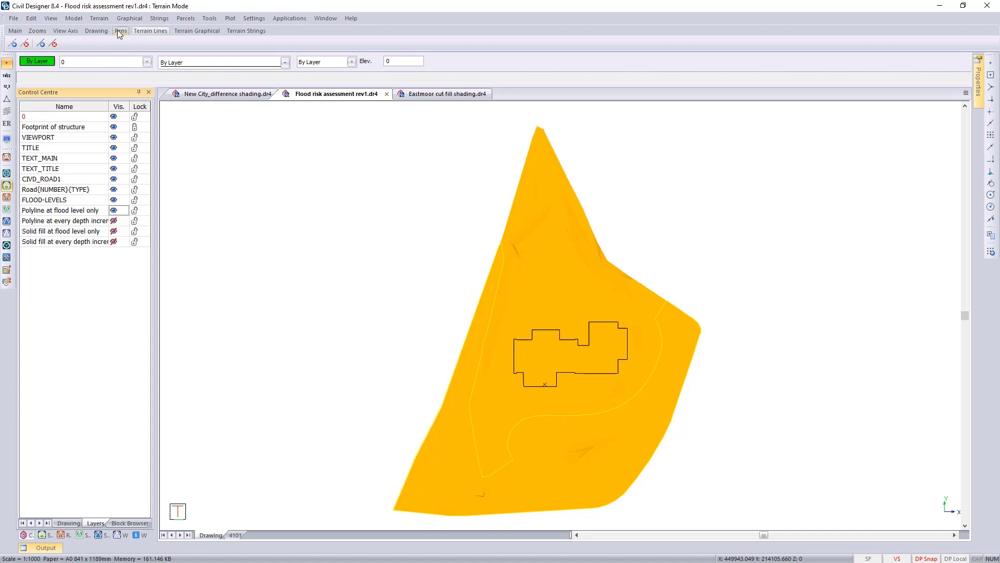
Recalculate Proposed flood levels with CAD output and layer set to "Polyline at every depth increment", clearing that layer's existing contents.
mouse_move(154, 274)
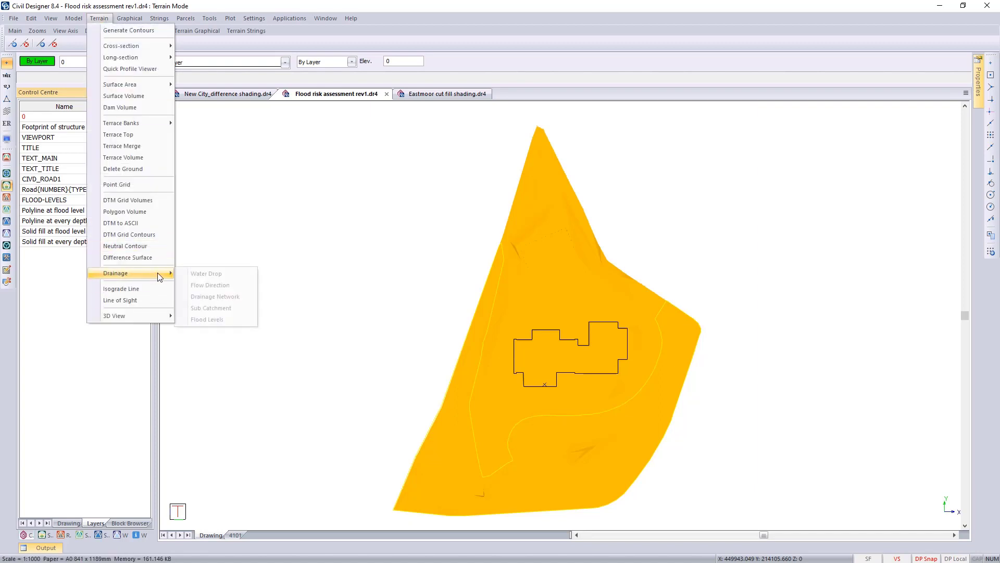
left_click(221, 320)
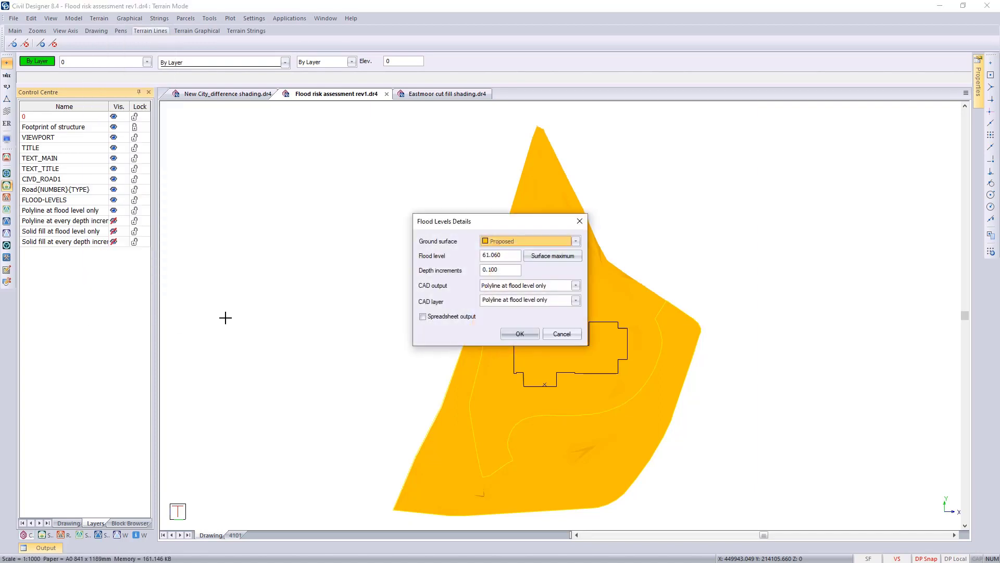
left_click(576, 285)
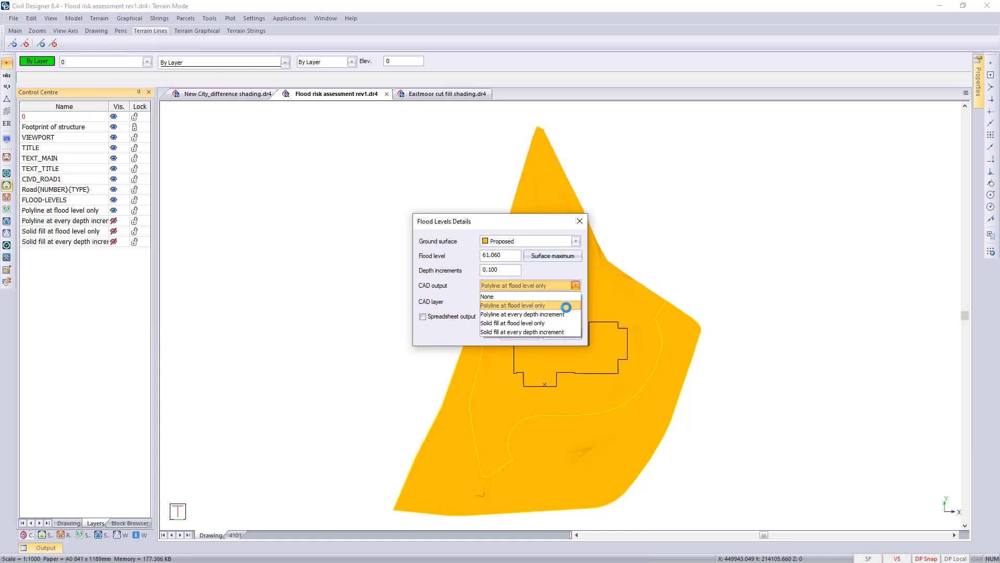
left_click(528, 315)
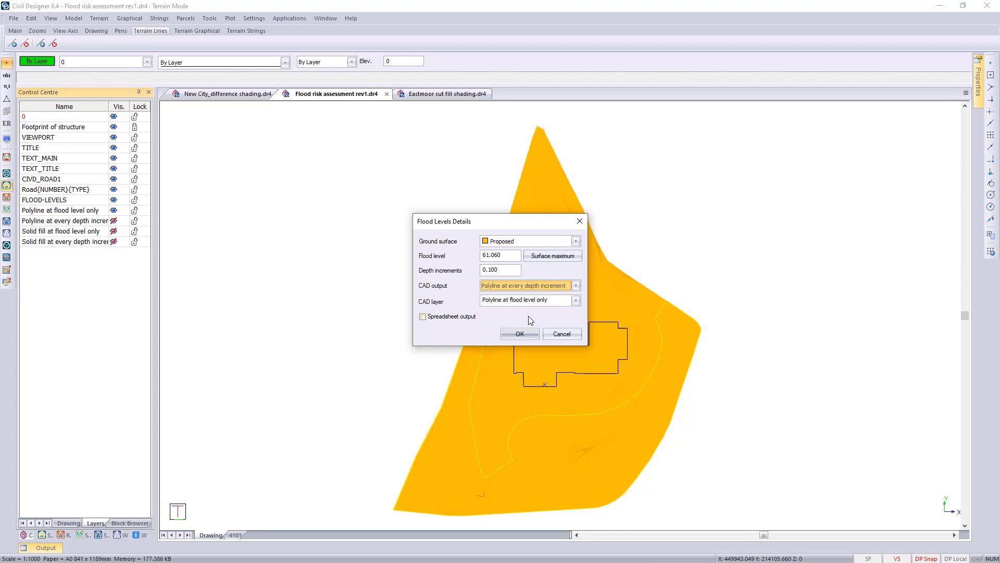
left_click(575, 300)
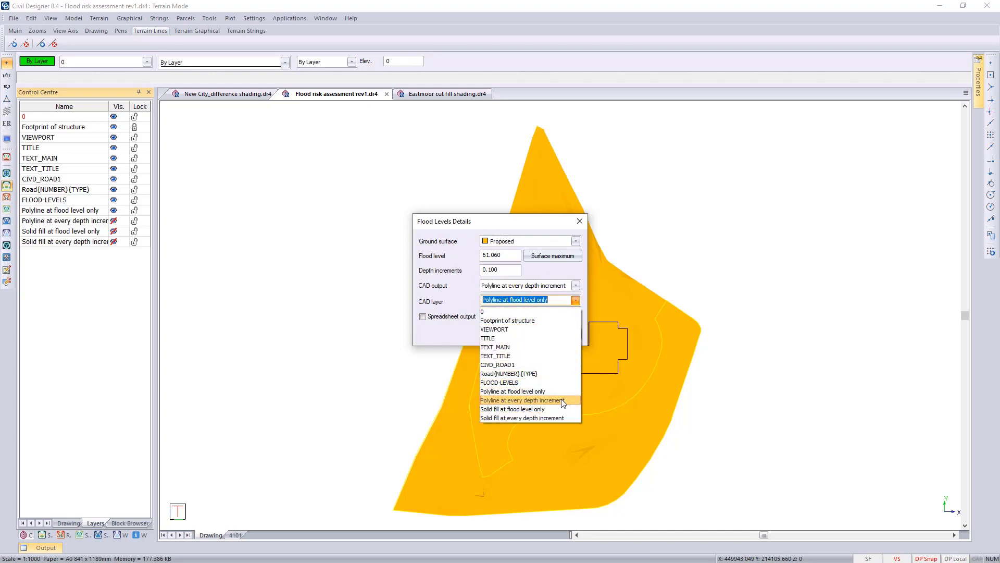
left_click(548, 402)
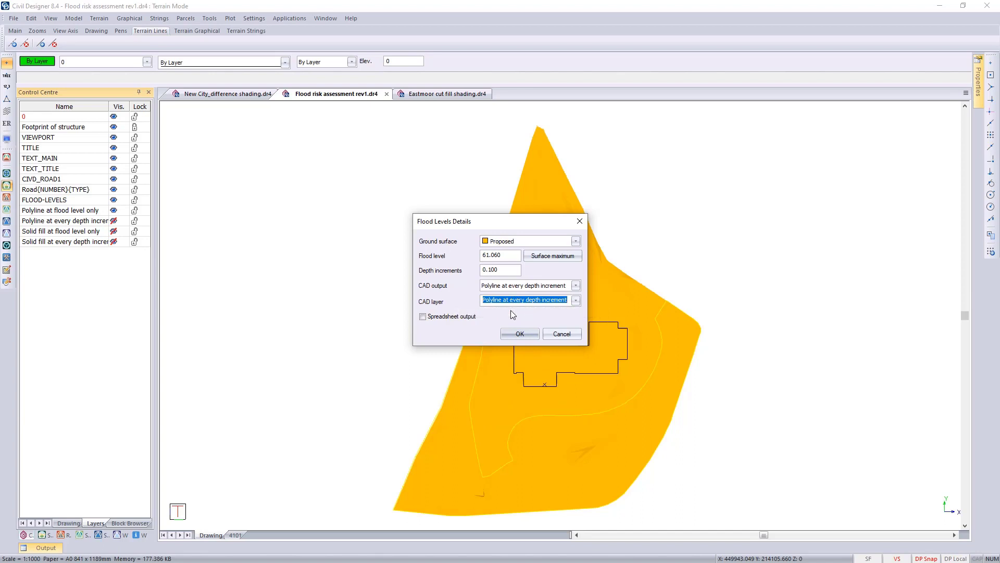
left_click(519, 332)
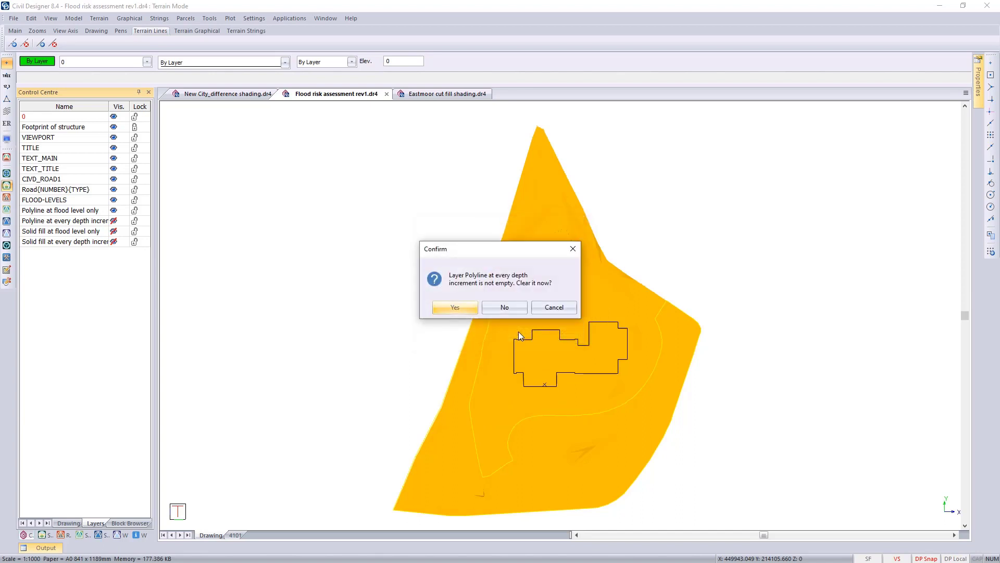
left_click(467, 307)
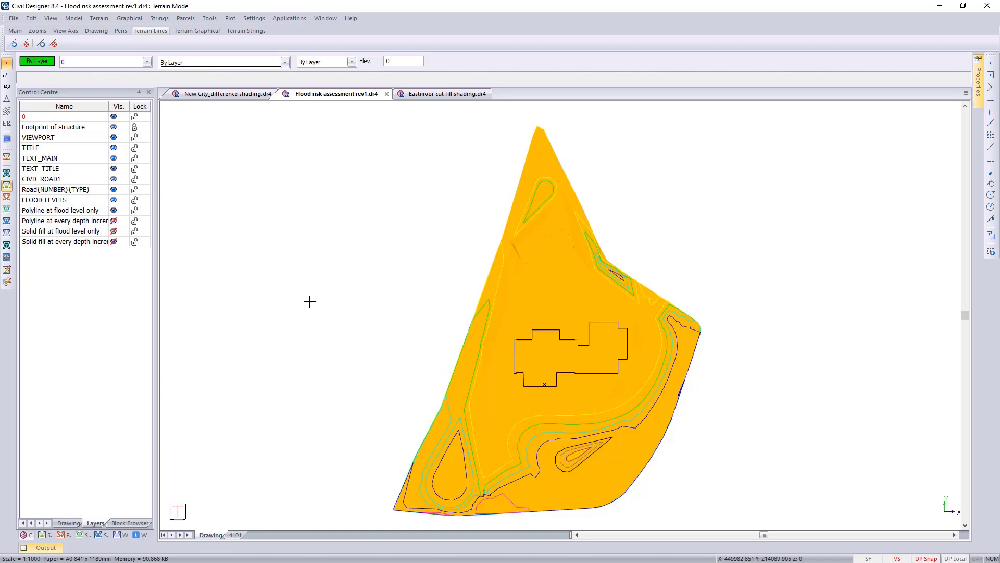
Calculate Proposed flood levels at 61.060 with both CAD output and CAD layer set to "Solid fill at every depth increment".
left_click(345, 305)
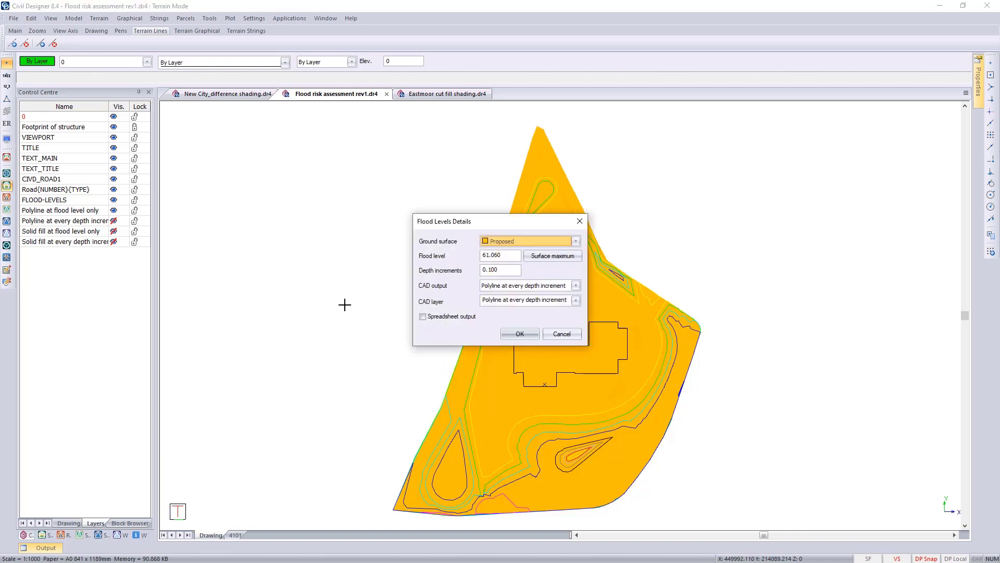
left_click(575, 286)
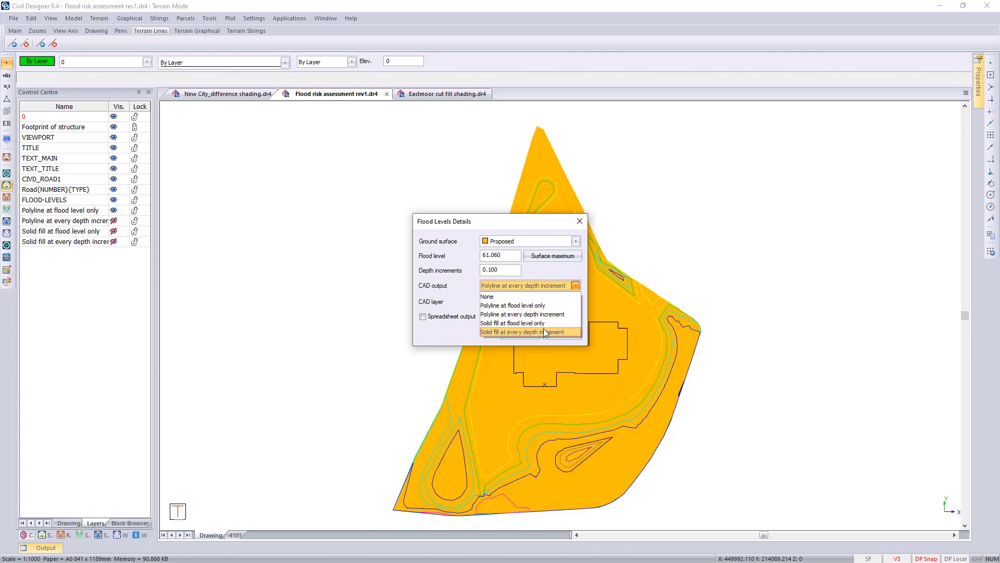
left_click(517, 332)
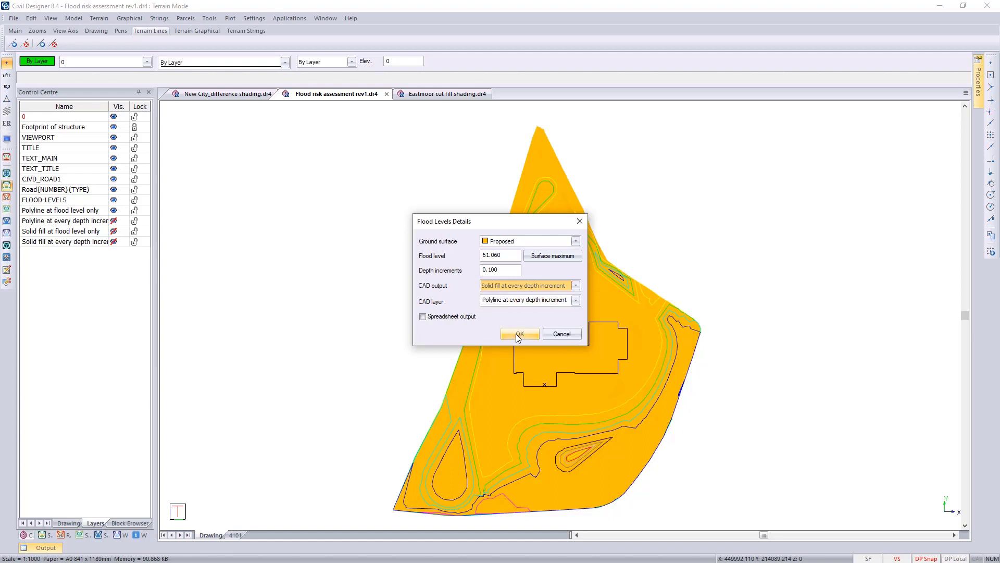
left_click(576, 300)
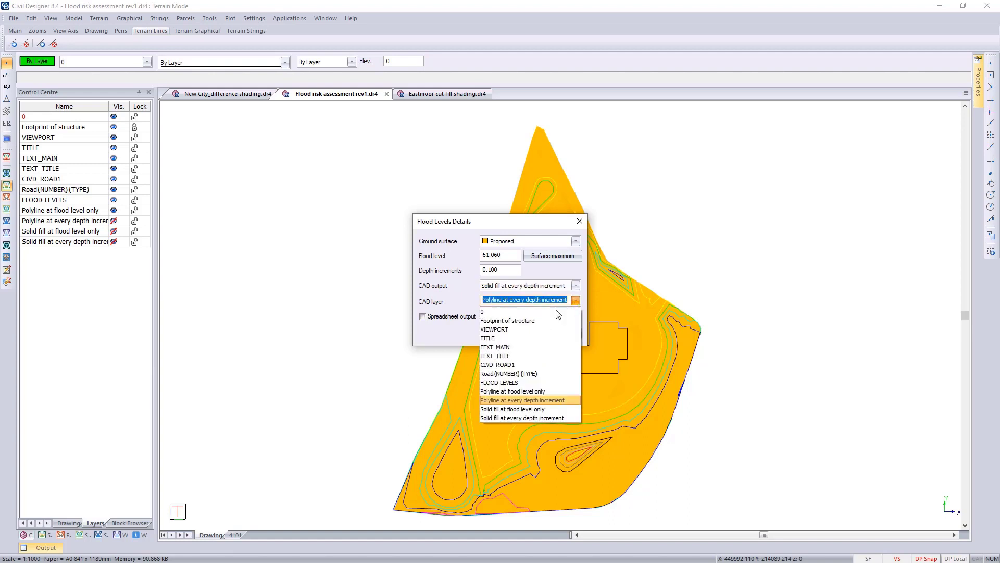
left_click(541, 417)
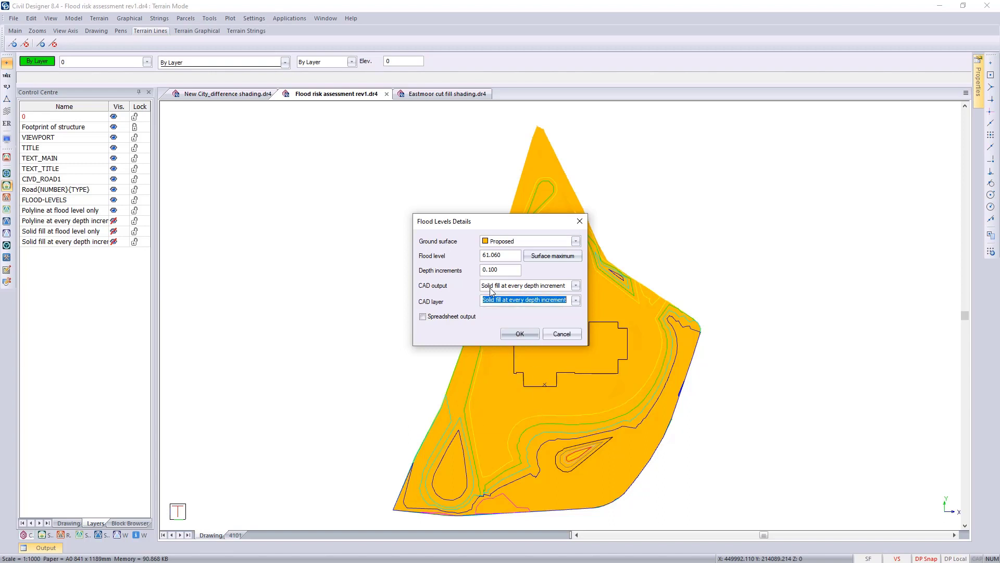
left_click(519, 335)
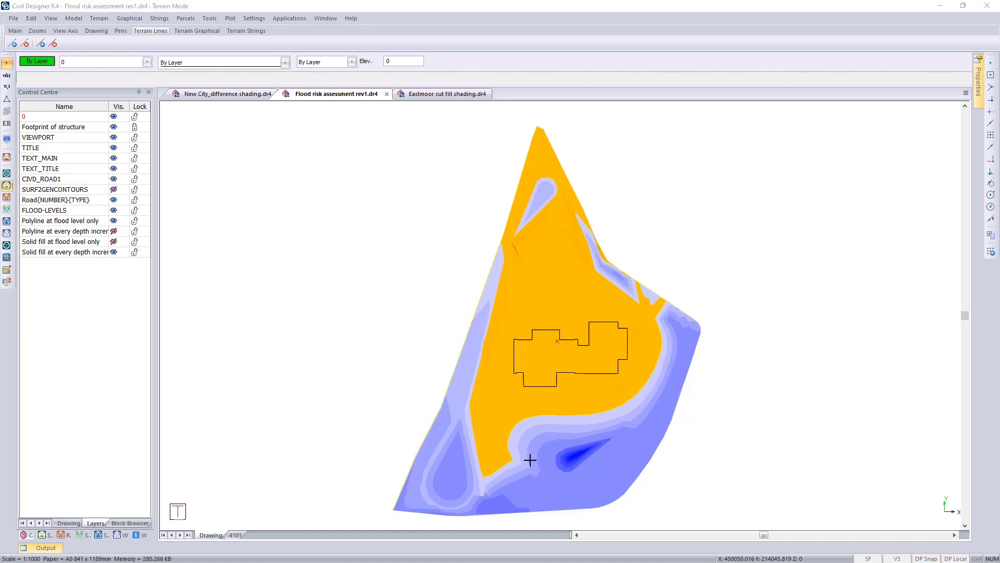
Make the SURF2GENCONTOURS layer visible and inspect its contours against the depth shading south of the structure.
left_click(114, 190)
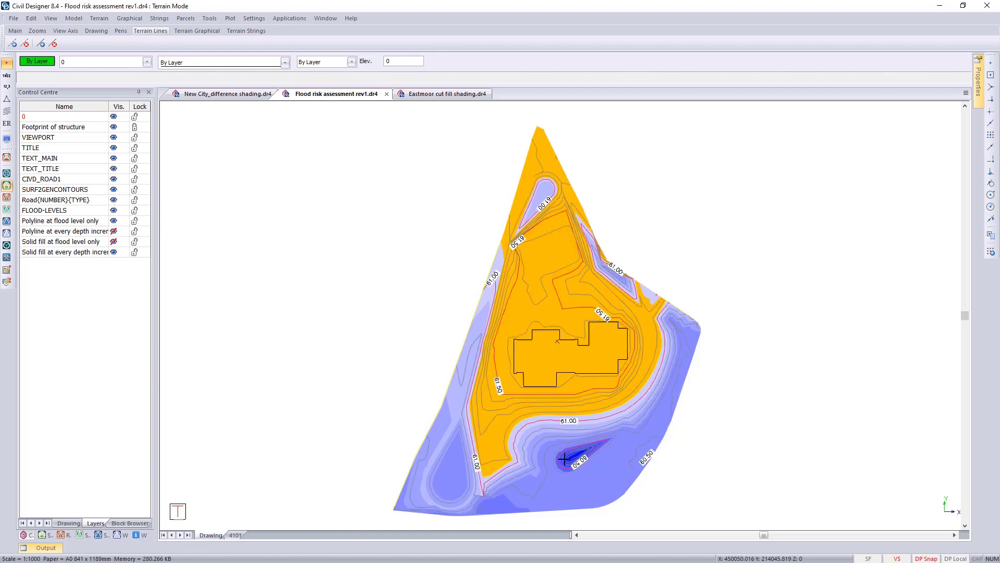
scroll(564, 459, "up", 2)
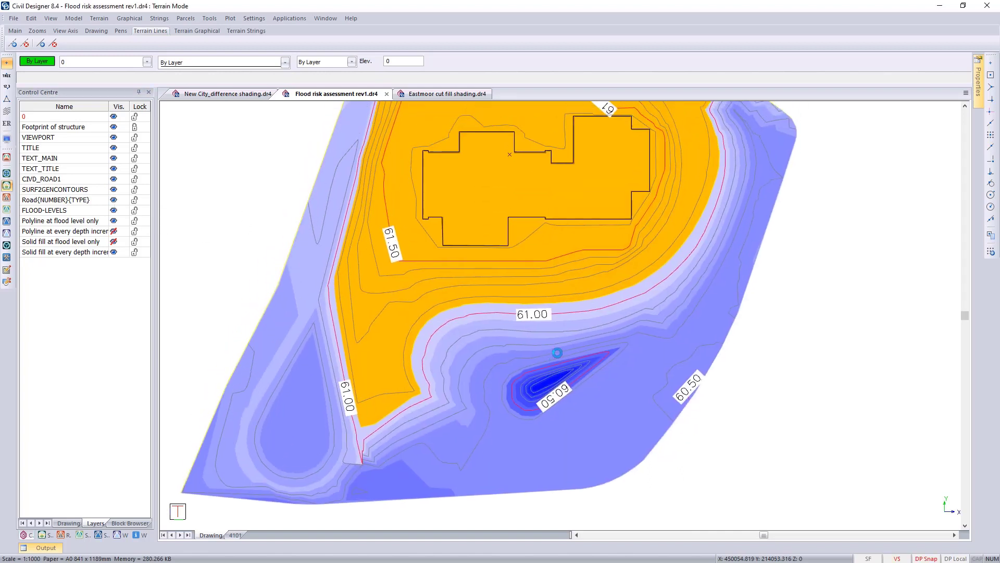